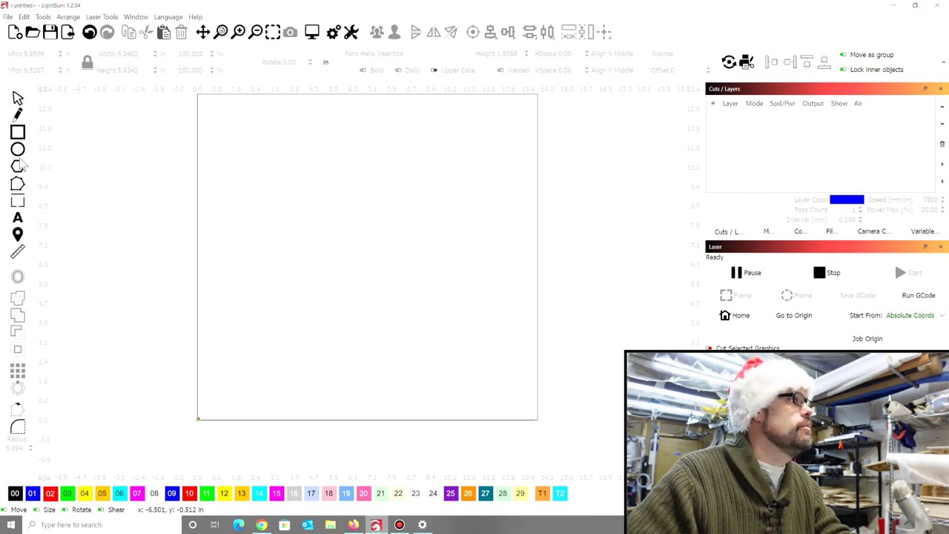
Draw a circle near the page centre and set its width to 3 in
{"action": "left_click", "coordinate": [17, 149]}
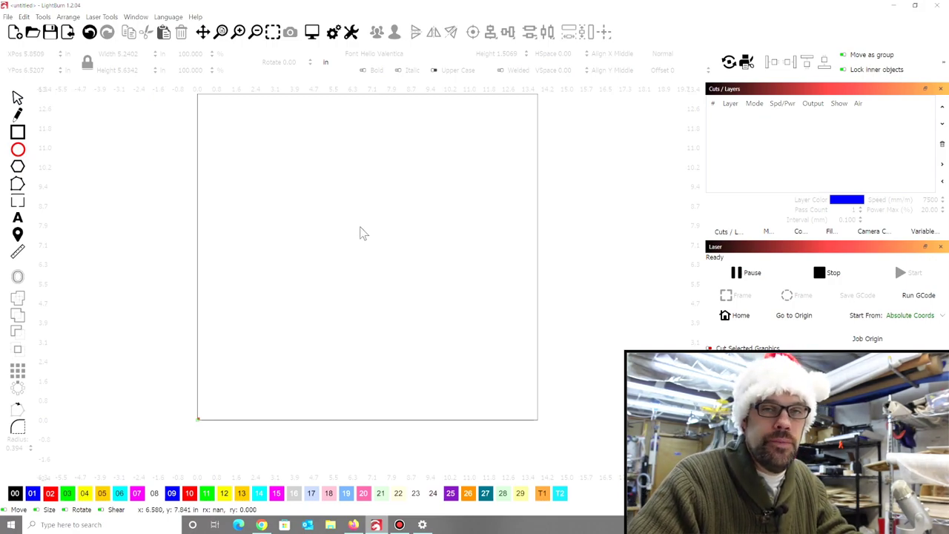
{"action": "left_click_drag", "start_coordinate": [322, 207], "coordinate": [405, 286]}
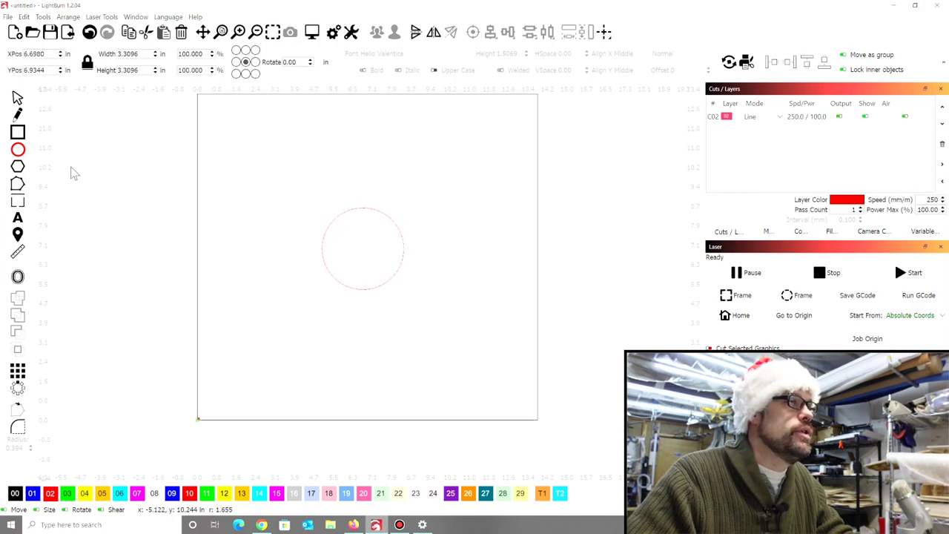
{"action": "left_click", "coordinate": [17, 99]}
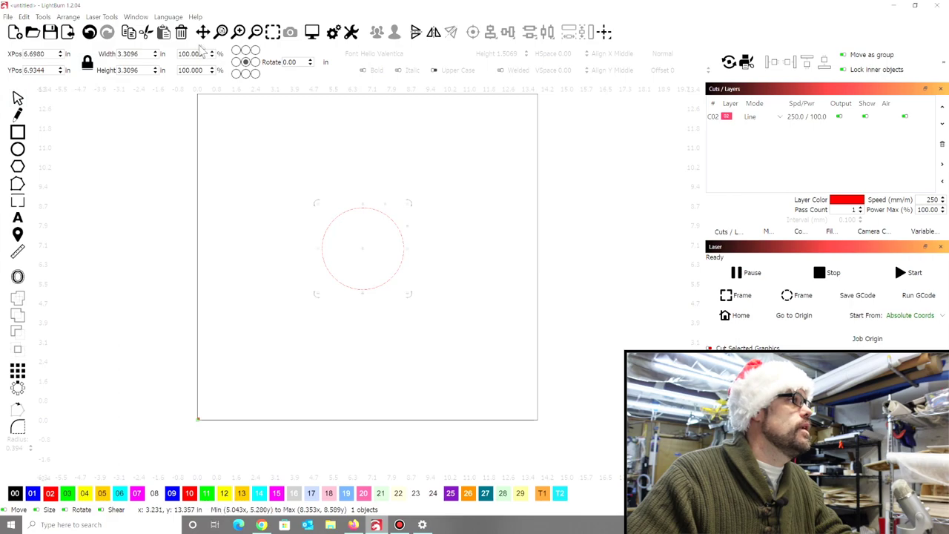
{"action": "left_click_drag", "start_coordinate": [143, 55], "coordinate": [115, 59]}
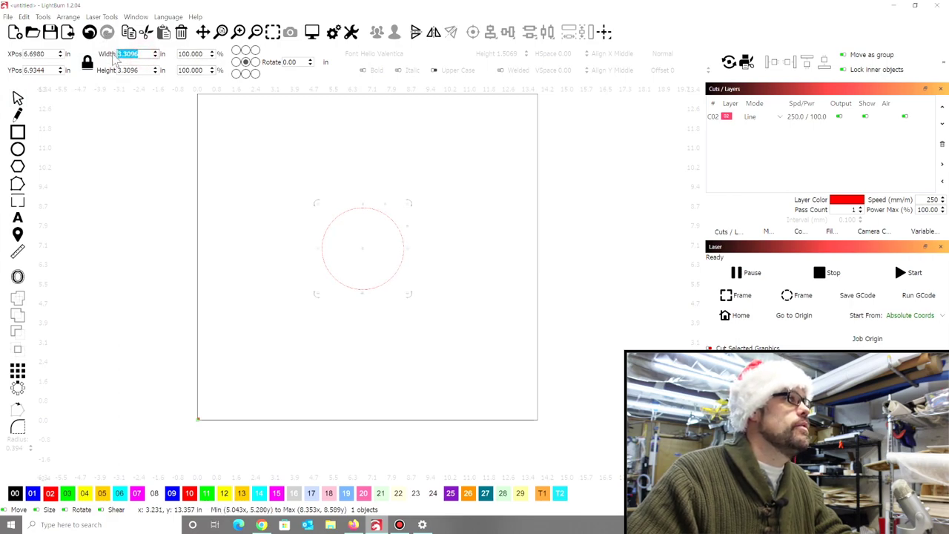
{"action": "type", "text": "3"}
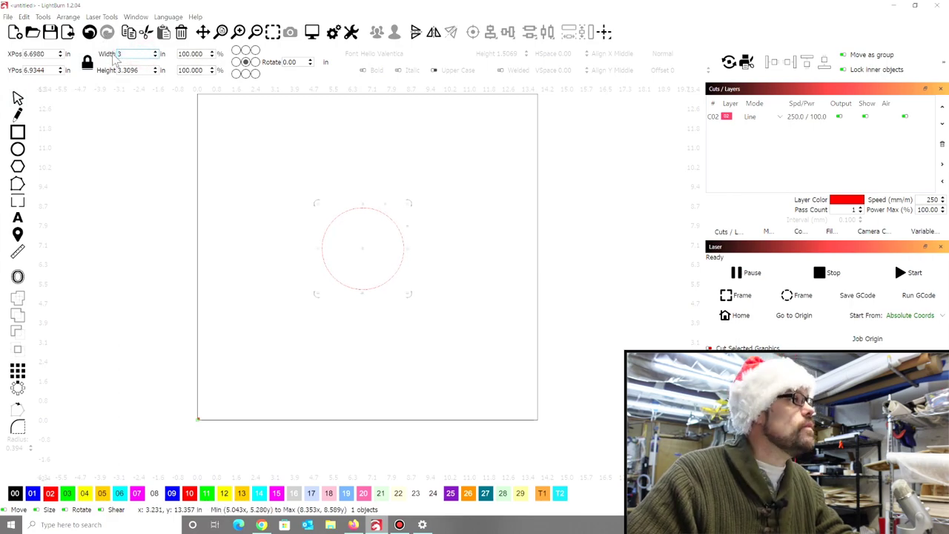
{"action": "key", "text": "Tab"}
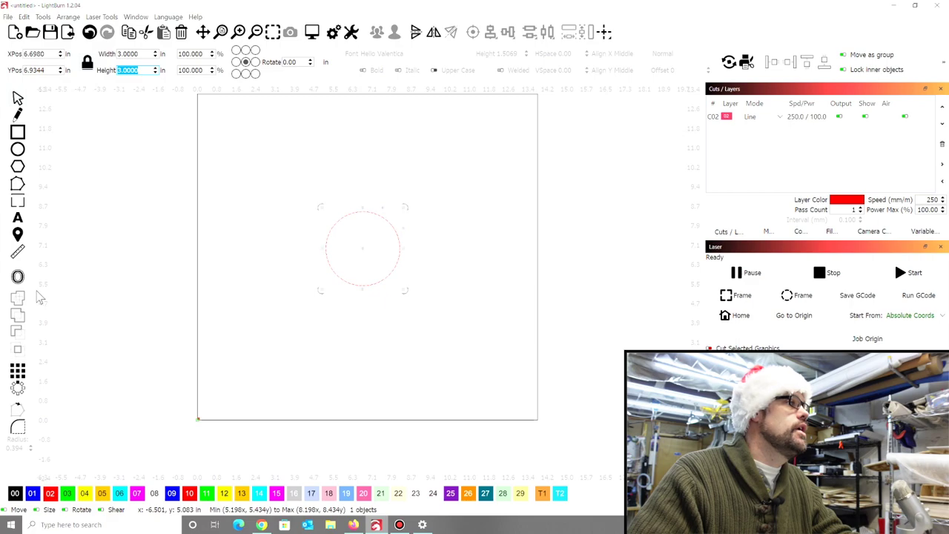
Offset the circle 0.25 in inward to create the ring's inner circle
{"action": "left_click", "coordinate": [17, 277]}
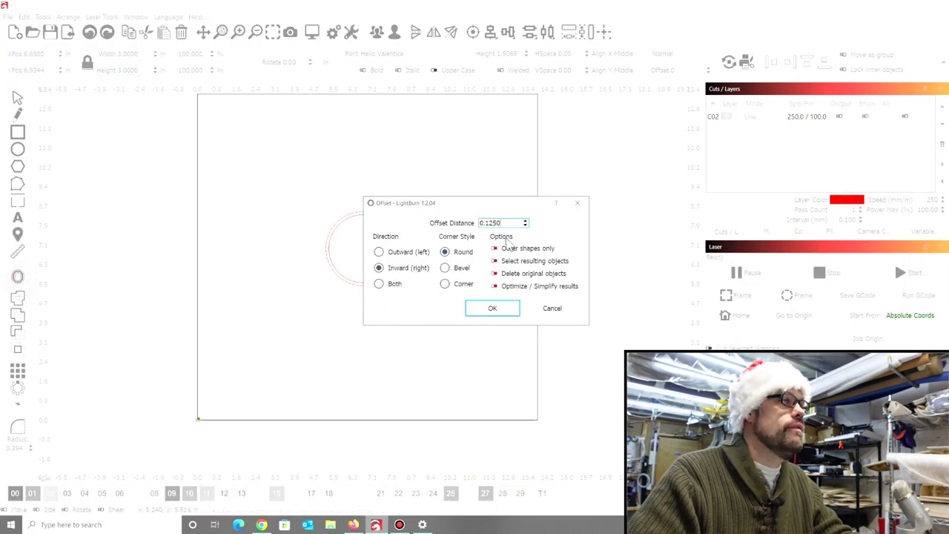
{"action": "left_click_drag", "start_coordinate": [502, 222], "coordinate": [489, 222]}
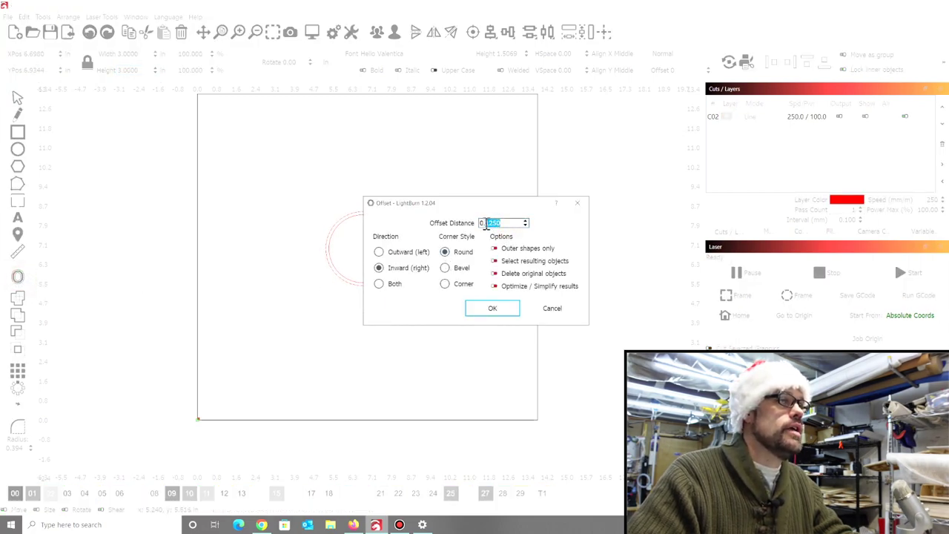
{"action": "type", "text": "25"}
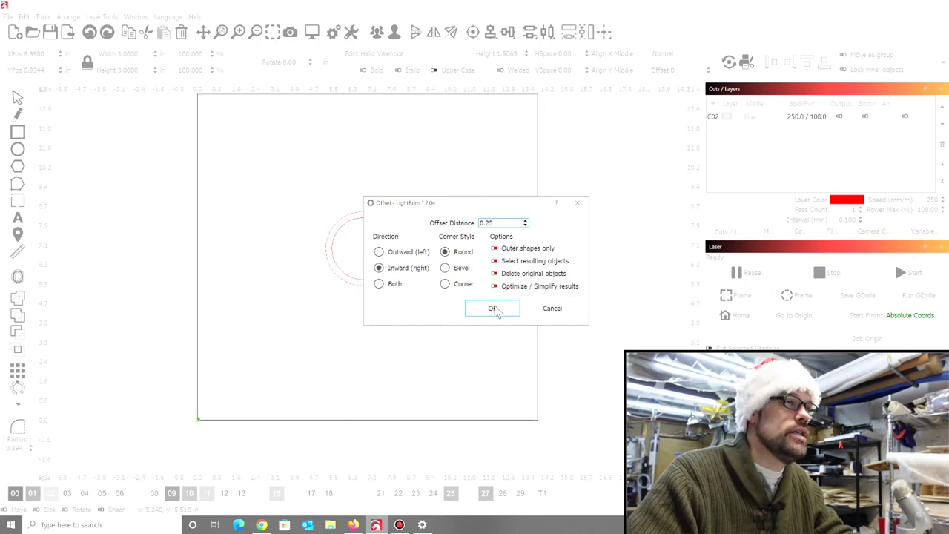
{"action": "left_click", "coordinate": [492, 309]}
{"action": "scroll", "coordinate": [348, 221], "scroll_direction": "up", "scroll_amount": 3}
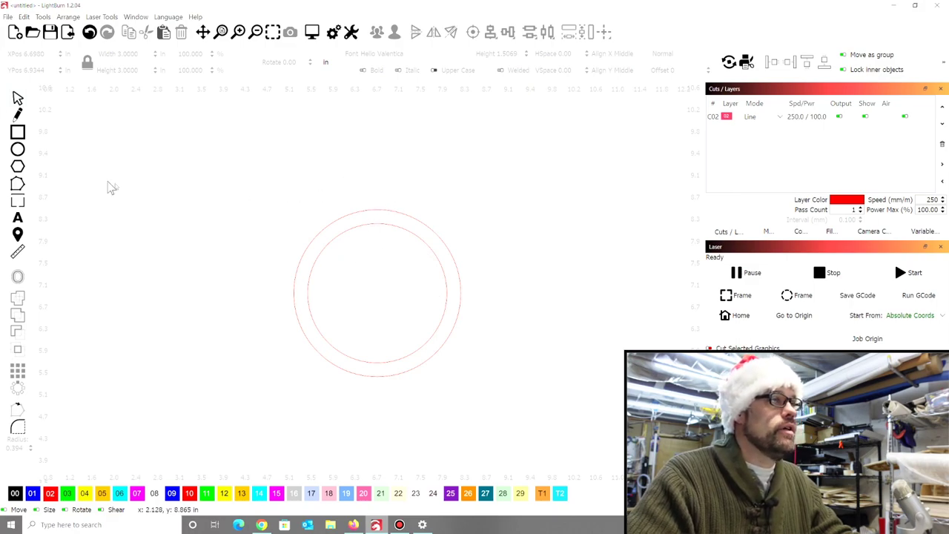
Draw a small circle above the ring and set its width to 0.5 in
{"action": "left_click", "coordinate": [18, 149]}
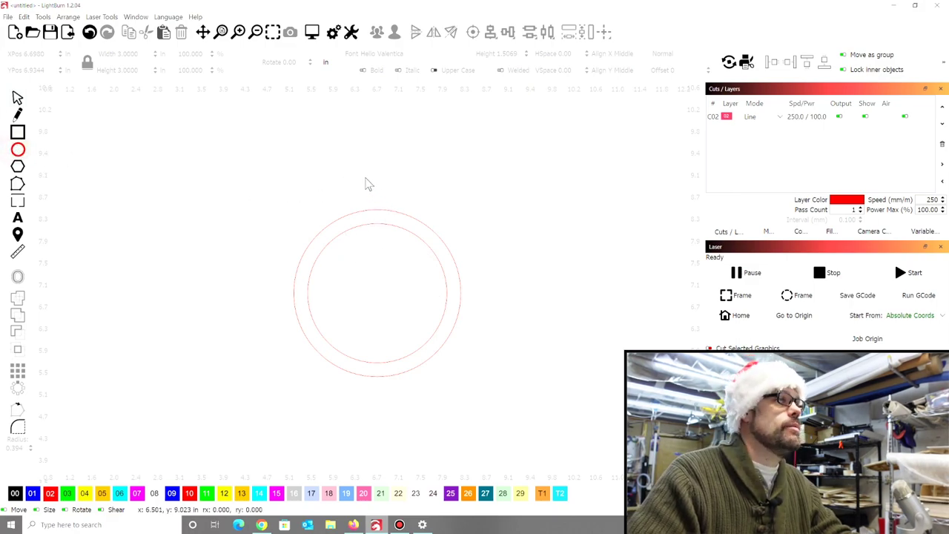
{"action": "left_click_drag", "start_coordinate": [356, 169], "coordinate": [396, 197]}
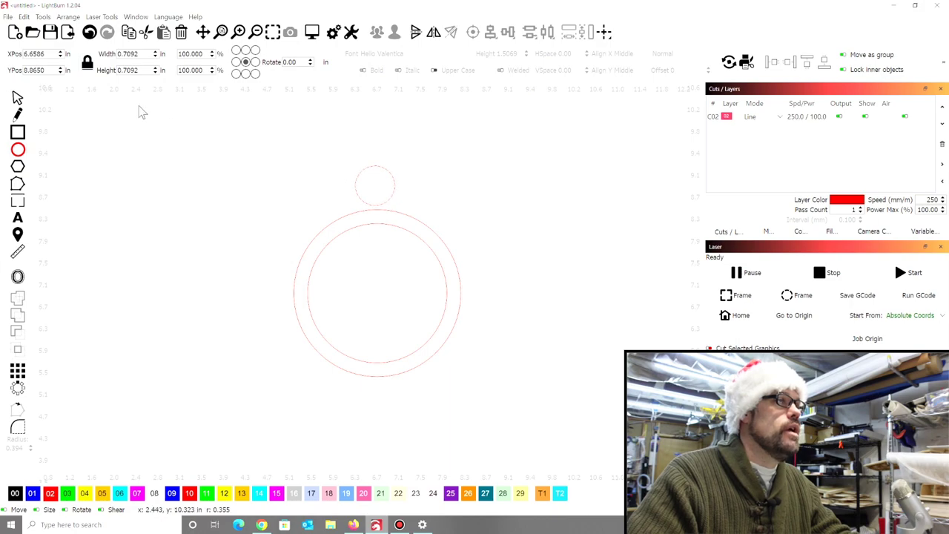
{"action": "left_click", "coordinate": [17, 98]}
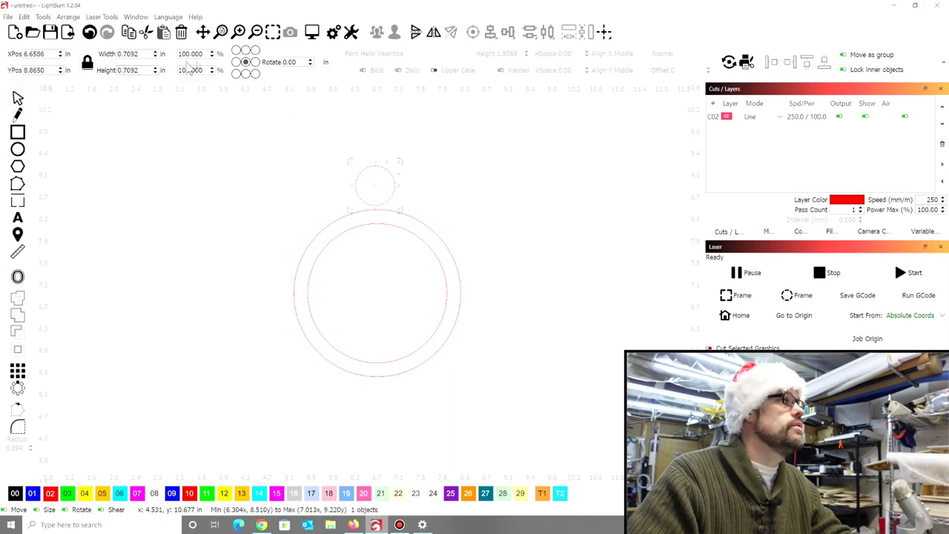
{"action": "left_click_drag", "start_coordinate": [137, 55], "coordinate": [119, 55]}
{"action": "type", "text": "5"}
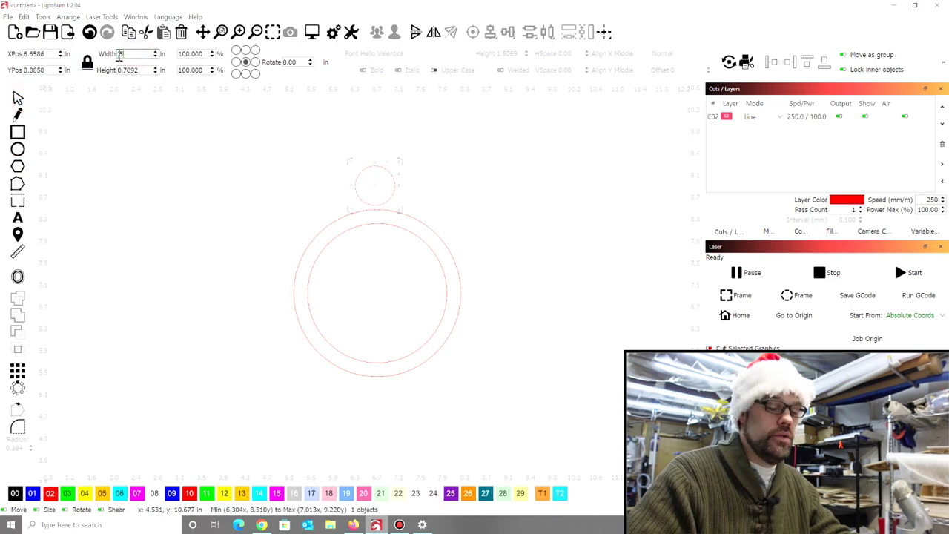
{"action": "key", "text": "Tab"}
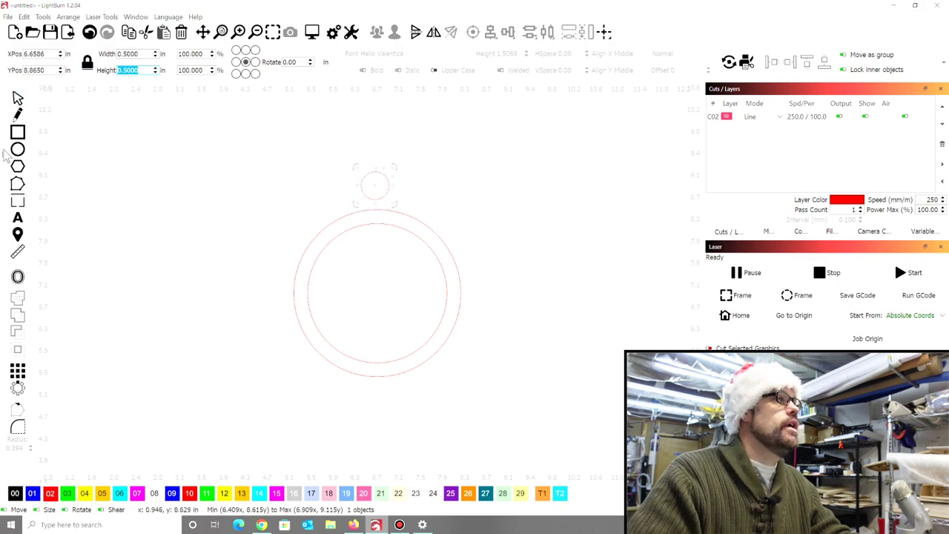
Offset the small circle 0.125 in inward to form the hanger loop
{"action": "left_click", "coordinate": [18, 276]}
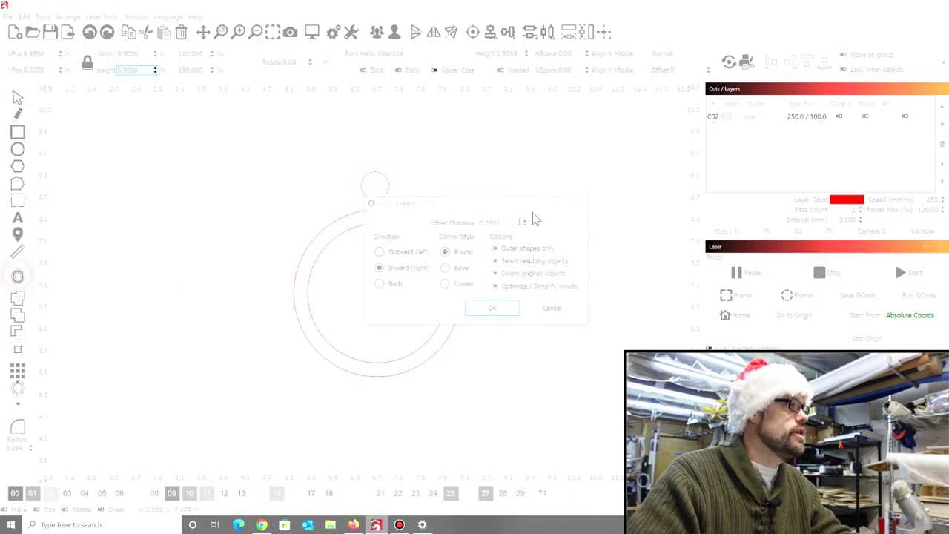
{"action": "left_click_drag", "start_coordinate": [509, 222], "coordinate": [491, 221]}
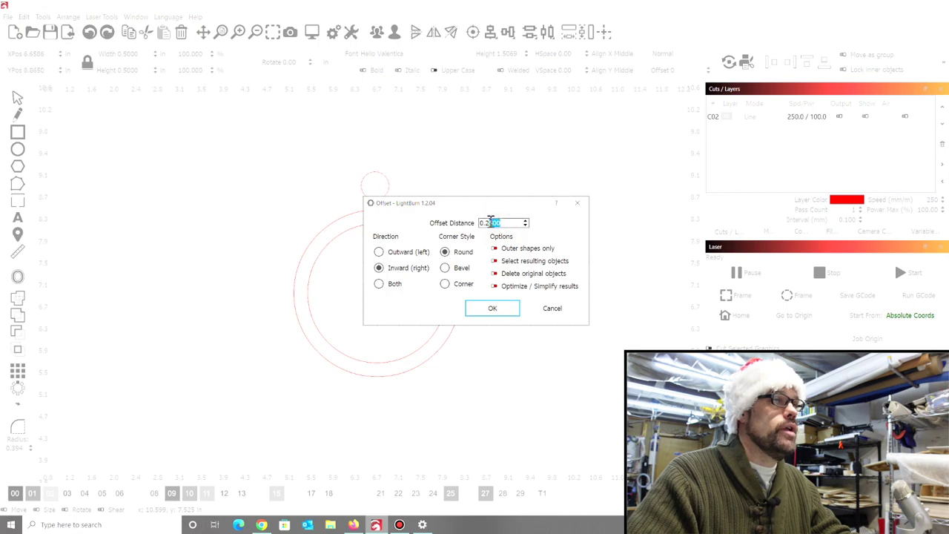
{"action": "type", "text": "125"}
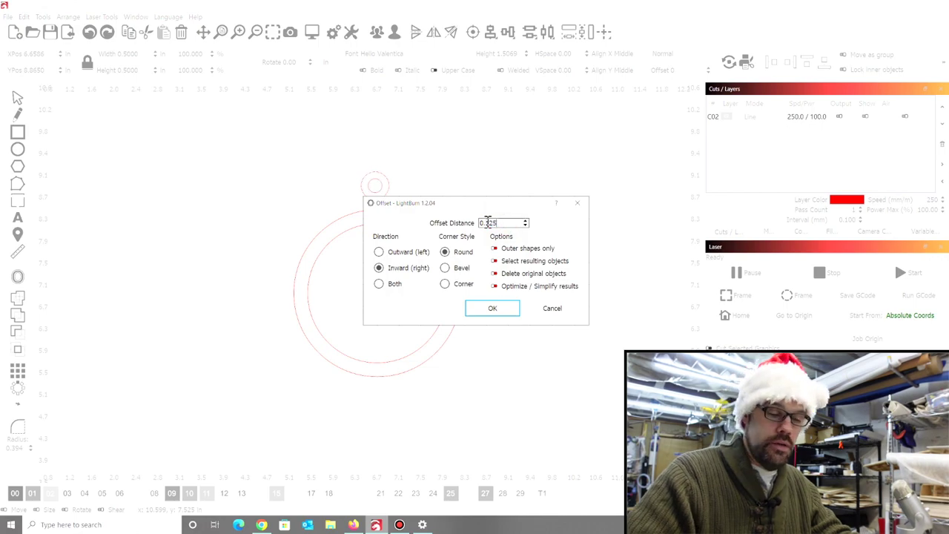
{"action": "left_click", "coordinate": [502, 308]}
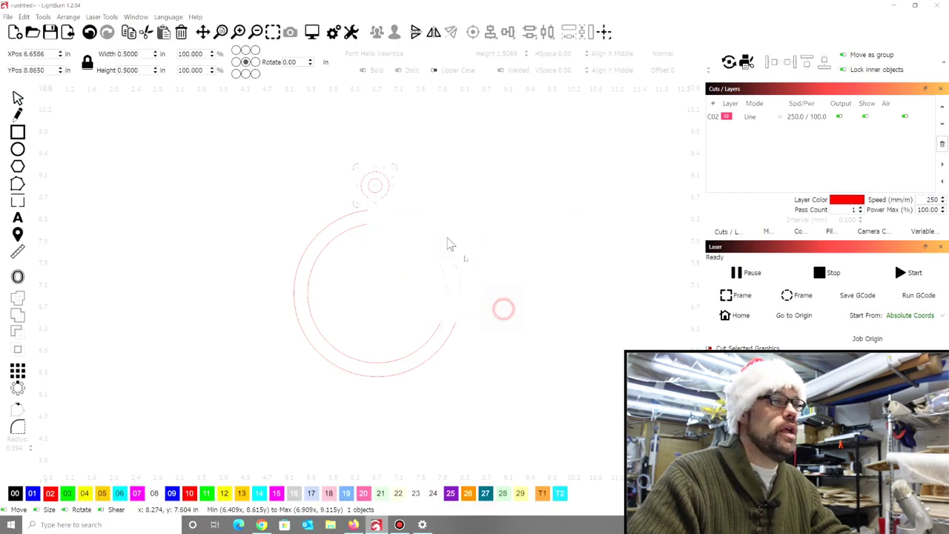
{"action": "left_click", "coordinate": [408, 173]}
{"action": "scroll", "coordinate": [404, 172], "scroll_direction": "up", "scroll_amount": 2}
{"action": "scroll", "coordinate": [362, 236], "scroll_direction": "down", "scroll_amount": 2}
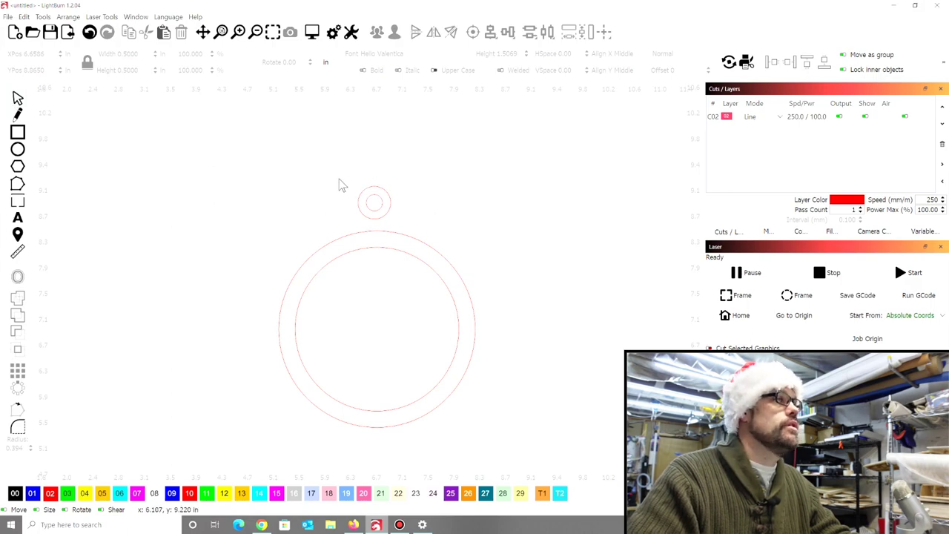
Move the double-circle hanger loop down onto the ring's top edge
{"action": "left_click", "coordinate": [374, 201]}
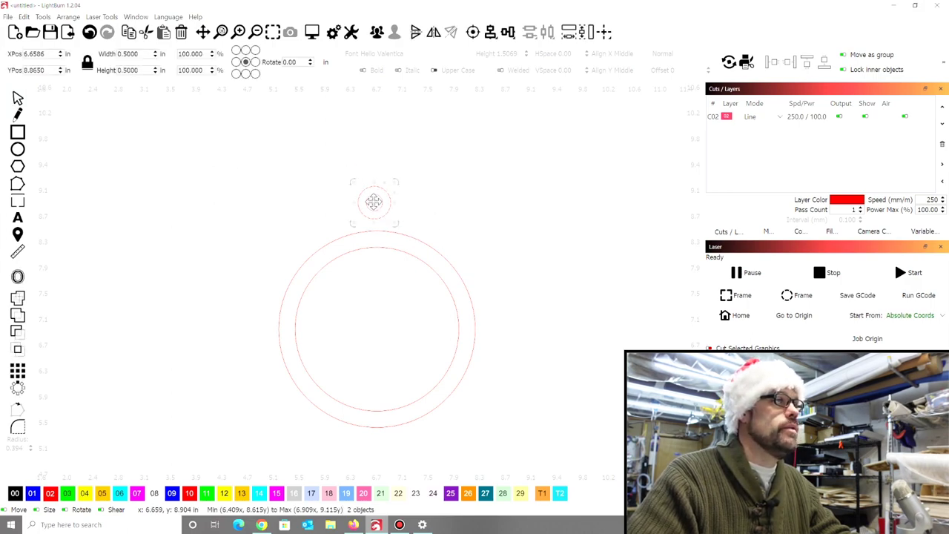
{"action": "left_click_drag", "start_coordinate": [374, 202], "coordinate": [376, 225]}
{"action": "scroll", "coordinate": [377, 227], "scroll_direction": "up", "scroll_amount": 5}
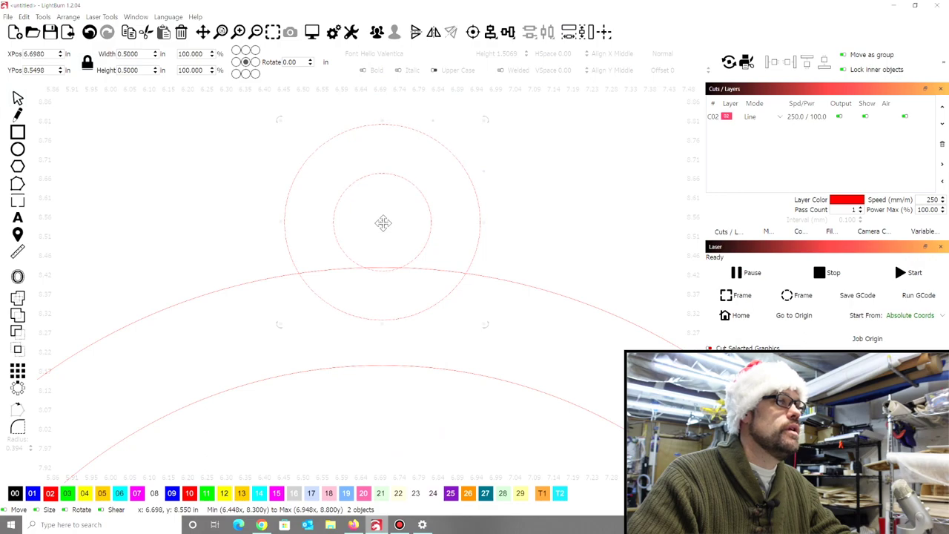
{"action": "left_click_drag", "start_coordinate": [383, 222], "coordinate": [385, 223]}
{"action": "scroll", "coordinate": [373, 296], "scroll_direction": "up", "scroll_amount": 3}
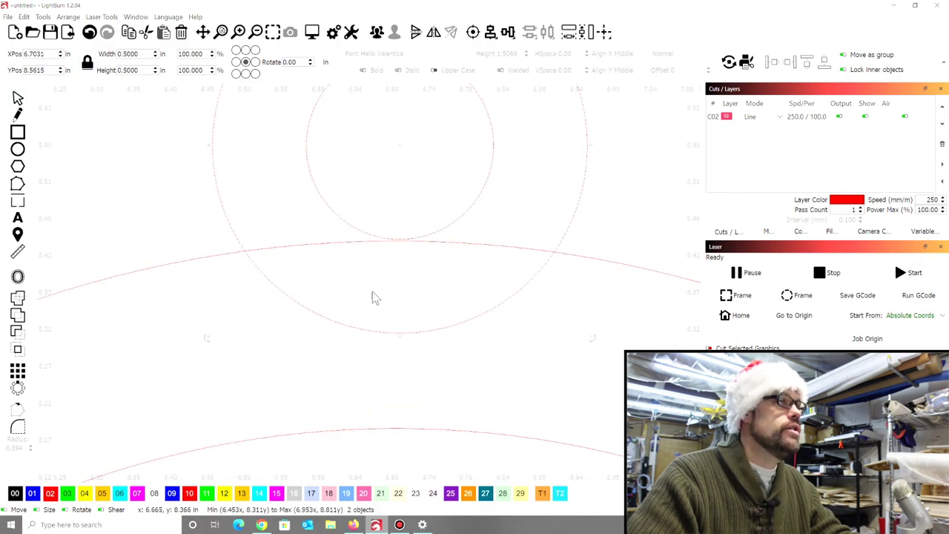
{"action": "left_click_drag", "start_coordinate": [398, 143], "coordinate": [395, 154]}
{"action": "scroll", "coordinate": [392, 259], "scroll_direction": "down", "scroll_amount": 5}
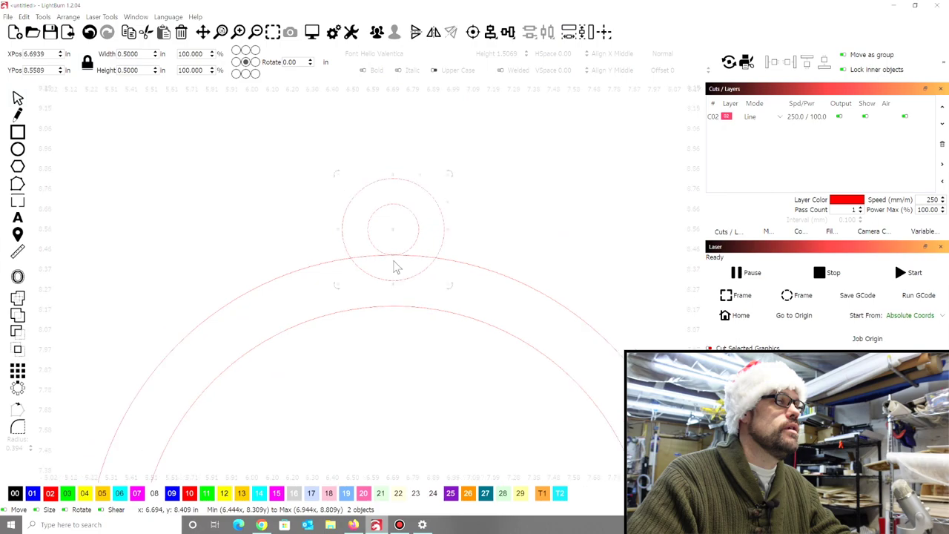
{"action": "left_click", "coordinate": [467, 227]}
{"action": "scroll", "coordinate": [463, 223], "scroll_direction": "down", "scroll_amount": 5}
Select all four circles and align the loop and ring on one vertical centre line
{"action": "scroll", "coordinate": [368, 235], "scroll_direction": "up", "scroll_amount": 3}
{"action": "key", "text": "ctrl+a"}
{"action": "scroll", "coordinate": [558, 201], "scroll_direction": "up", "scroll_amount": 1}
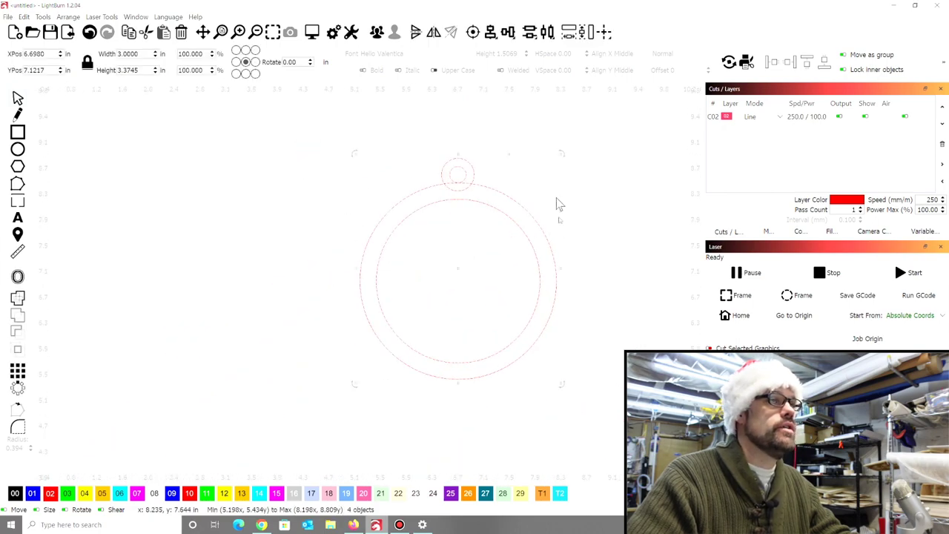
{"action": "left_click", "coordinate": [490, 32]}
{"action": "left_click", "coordinate": [527, 59]}
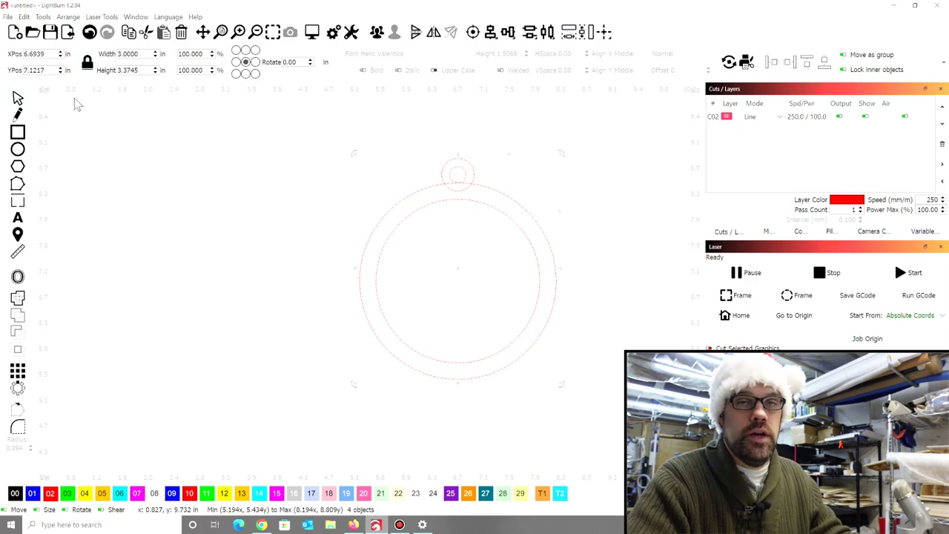
Weld the circles into a single continuous ornament outline
{"action": "left_click", "coordinate": [43, 17]}
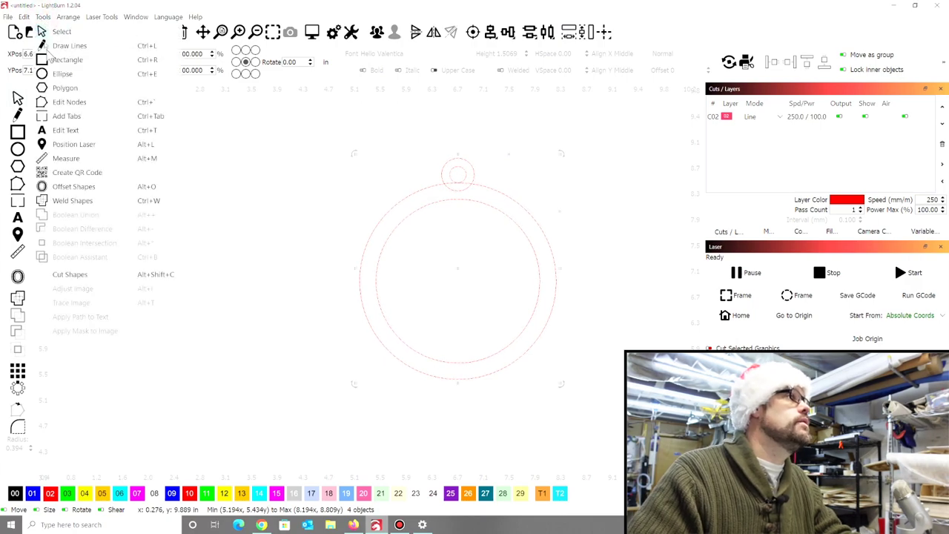
{"action": "left_click", "coordinate": [63, 203]}
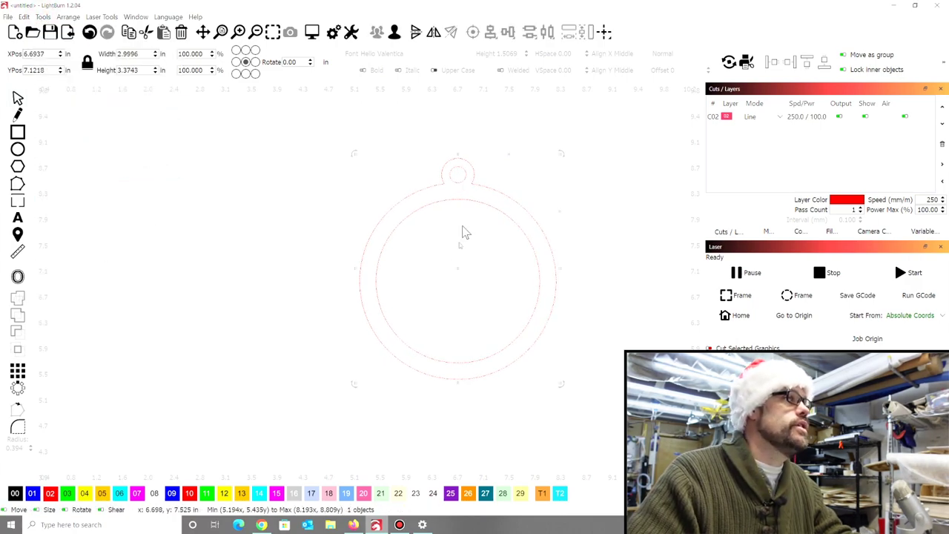
{"action": "left_click", "coordinate": [650, 203]}
{"action": "scroll", "coordinate": [511, 189], "scroll_direction": "up", "scroll_amount": 3}
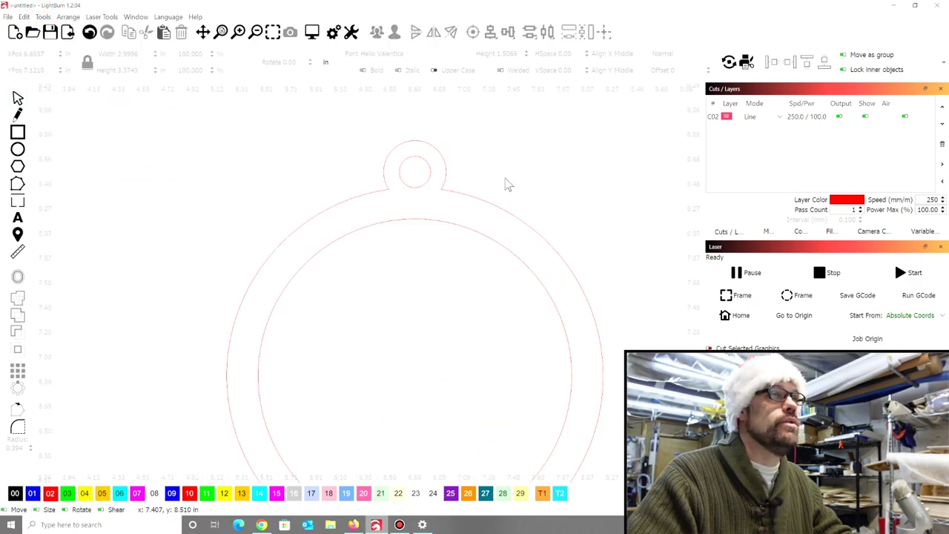
{"action": "scroll", "coordinate": [461, 159], "scroll_direction": "down", "scroll_amount": 2}
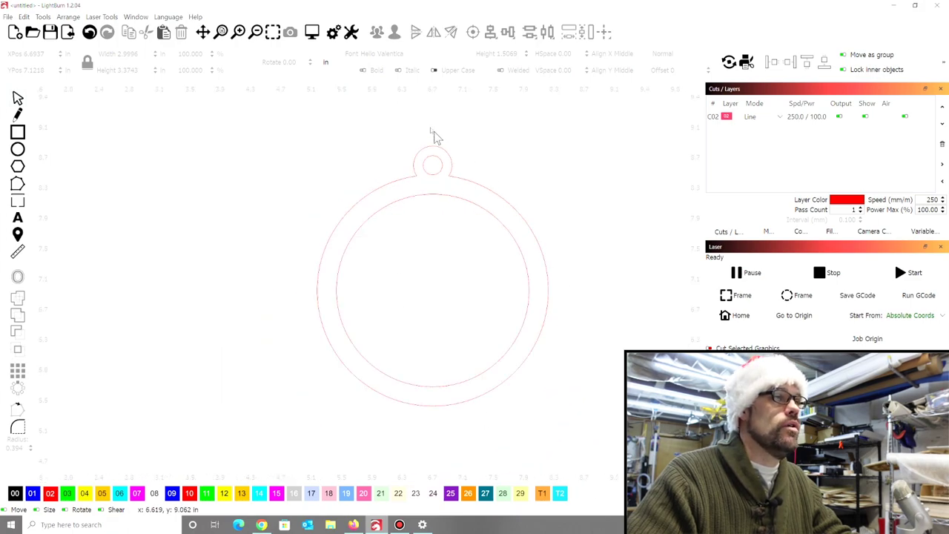
{"action": "scroll", "coordinate": [434, 131], "scroll_direction": "up", "scroll_amount": 2}
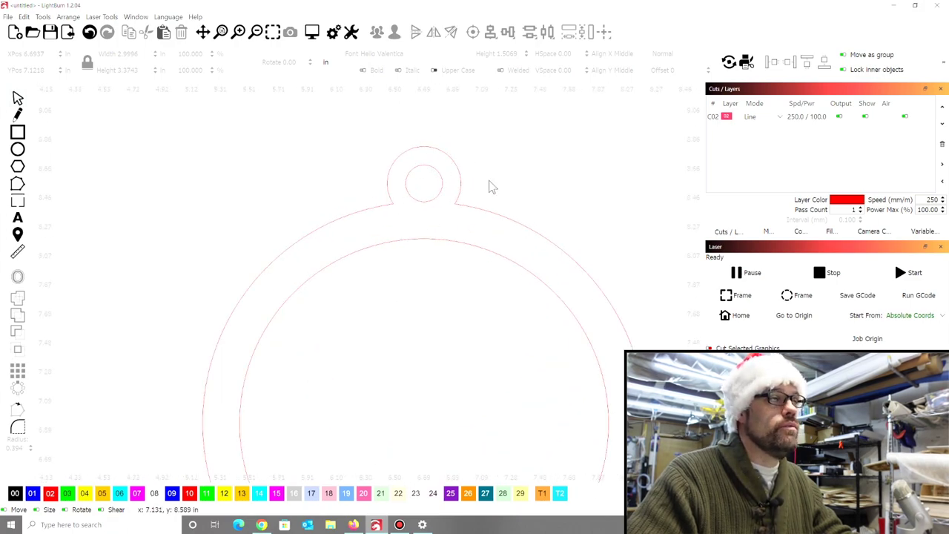
{"action": "scroll", "coordinate": [387, 199], "scroll_direction": "down", "scroll_amount": 2}
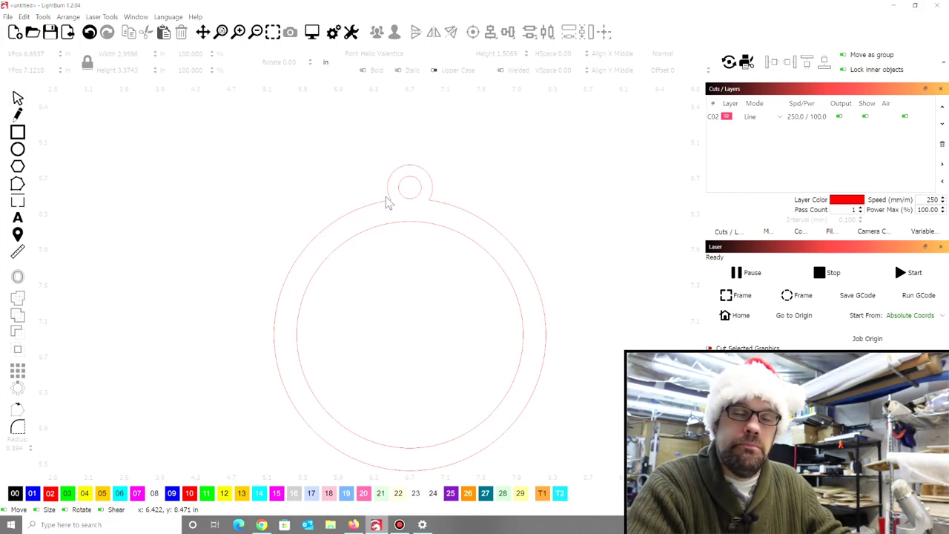
{"action": "scroll", "coordinate": [176, 195], "scroll_direction": "down", "scroll_amount": 1}
{"action": "scroll", "coordinate": [190, 233], "scroll_direction": "down", "scroll_amount": 1}
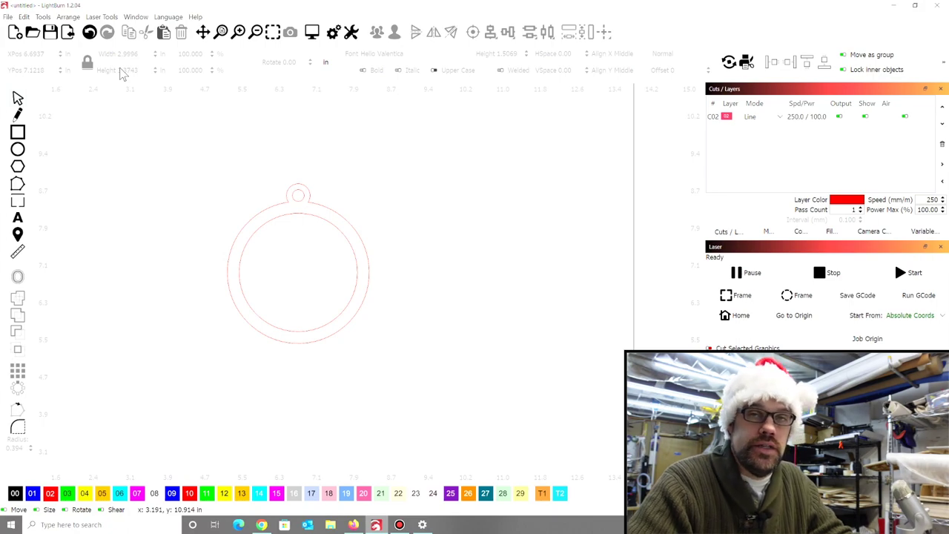
Import the Snowflakes design and put it on the red C02 layer
{"action": "left_click", "coordinate": [68, 33]}
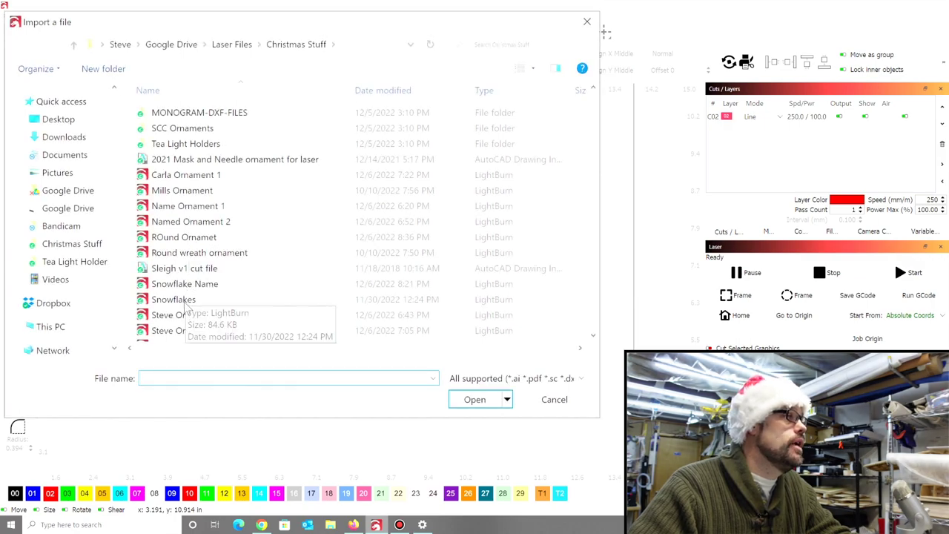
{"action": "double_click", "coordinate": [188, 300]}
{"action": "scroll", "coordinate": [361, 275], "scroll_direction": "down", "scroll_amount": 3}
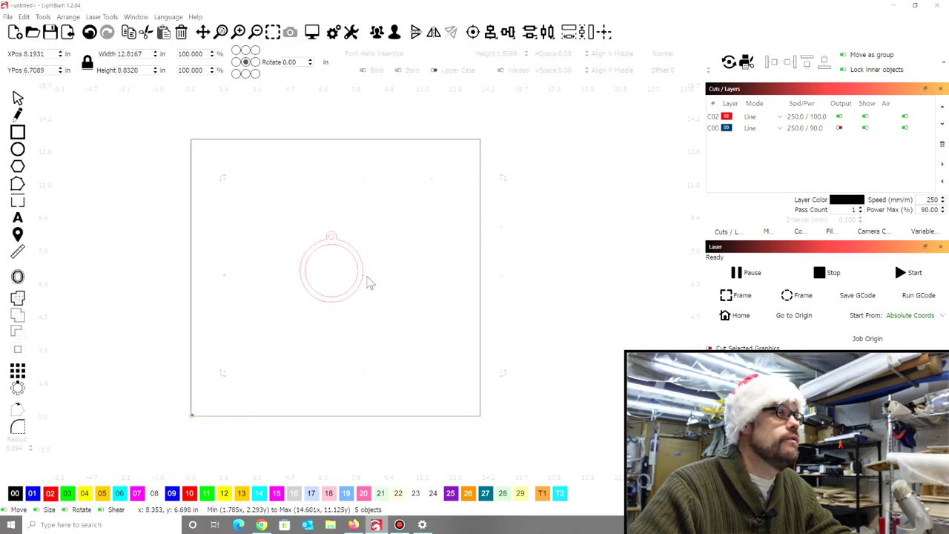
{"action": "left_click_drag", "start_coordinate": [363, 274], "coordinate": [497, 255]}
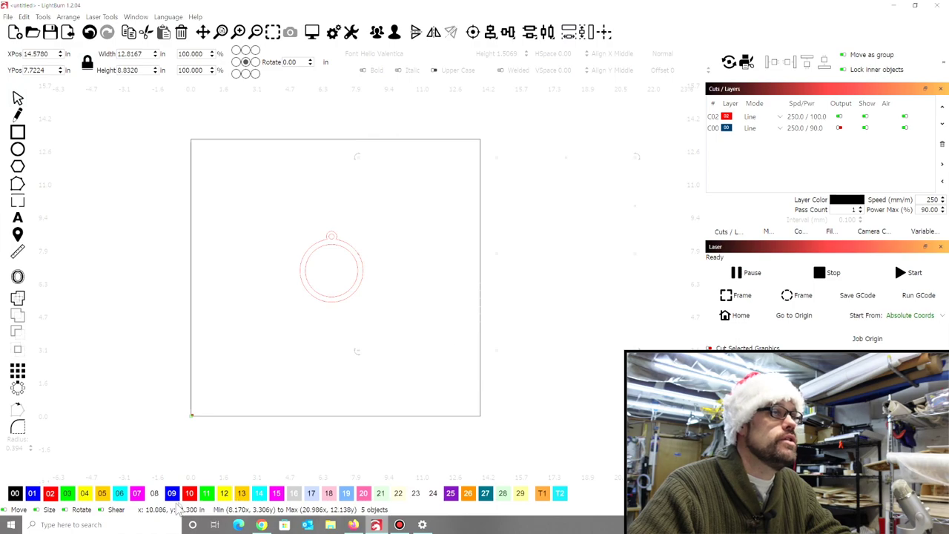
{"action": "left_click", "coordinate": [50, 493]}
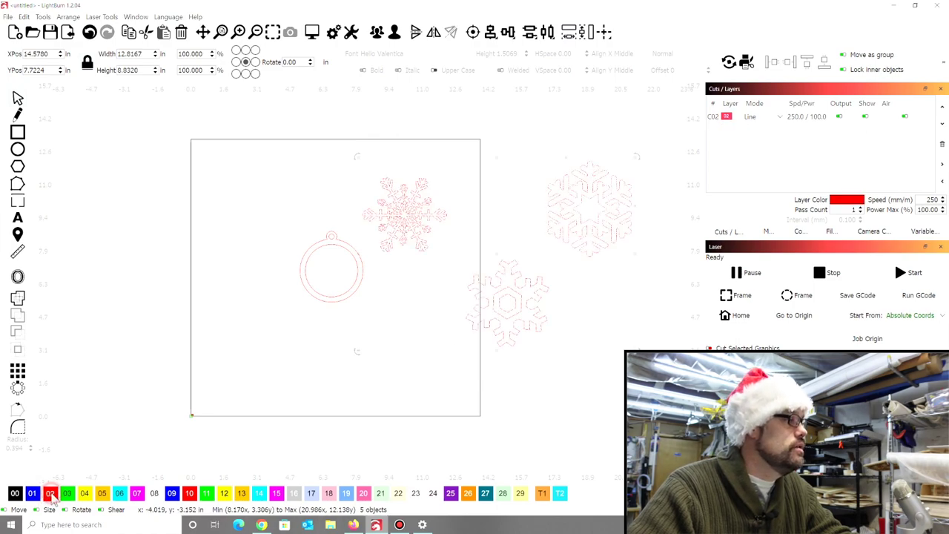
{"action": "left_click", "coordinate": [515, 224]}
{"action": "scroll", "coordinate": [515, 224], "scroll_direction": "up", "scroll_amount": 1}
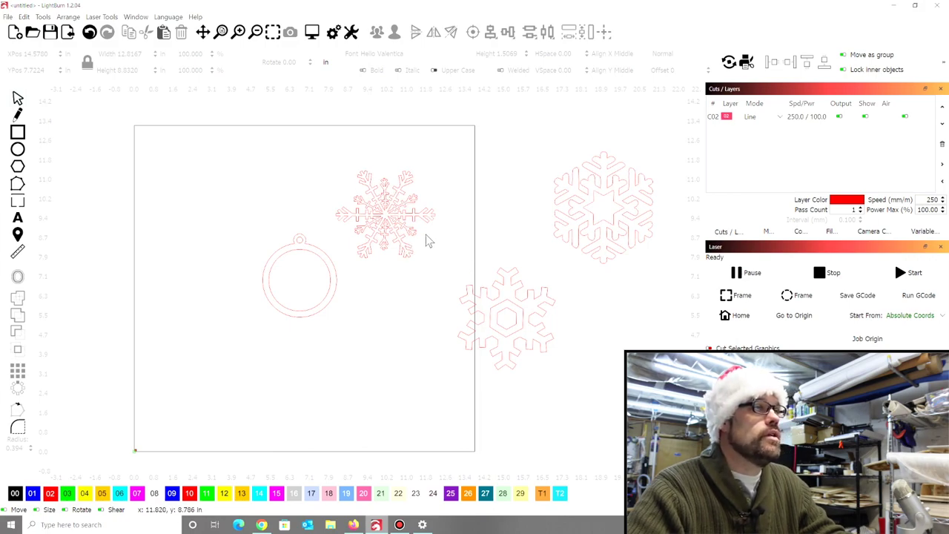
Delete the upper ornate snowflake and the lower snowflake, keeping one
{"action": "left_click_drag", "start_coordinate": [314, 153], "coordinate": [450, 272]}
{"action": "key", "text": "Delete"}
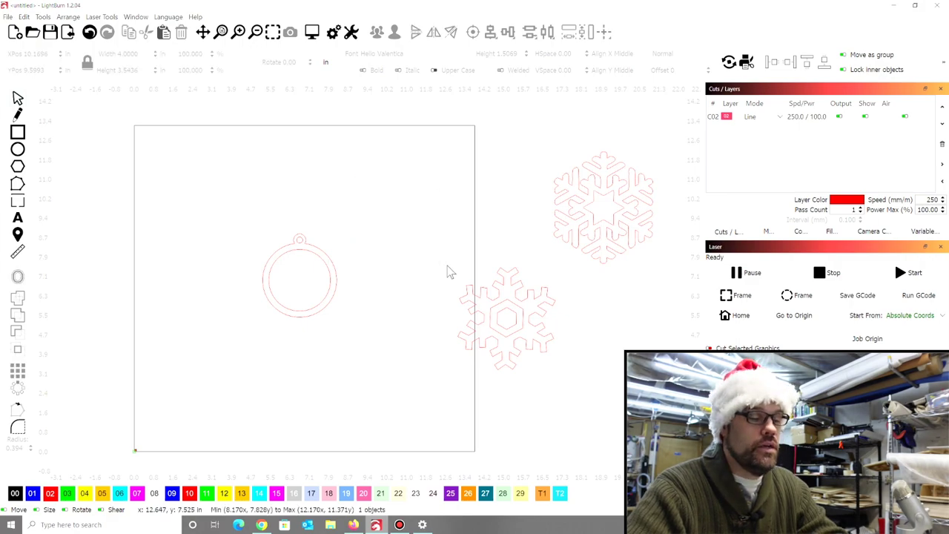
{"action": "left_click", "coordinate": [561, 376]}
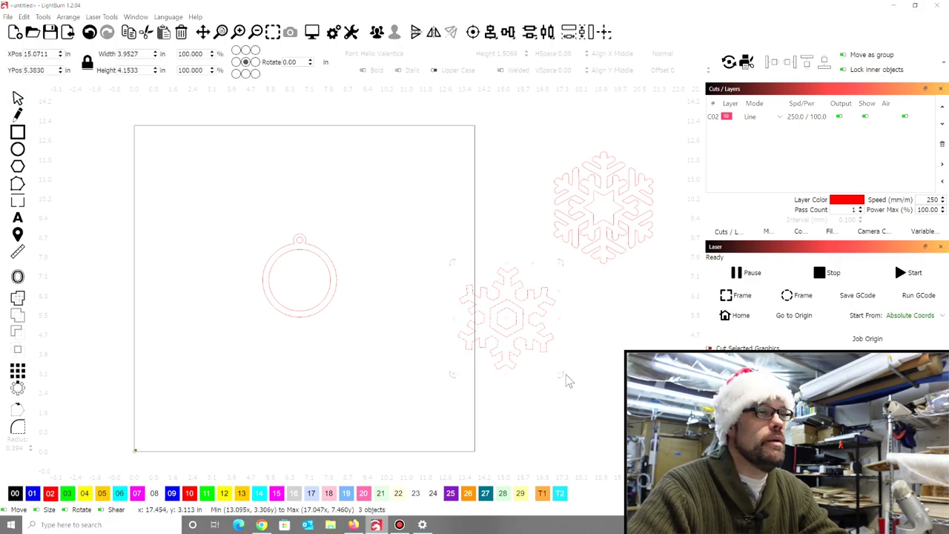
{"action": "key", "text": "Delete"}
{"action": "scroll", "coordinate": [559, 152], "scroll_direction": "up", "scroll_amount": 1}
Shrink the remaining snowflake to about a third its size and move it inside the ring
{"action": "left_click", "coordinate": [534, 134]}
{"action": "left_click", "coordinate": [605, 213]}
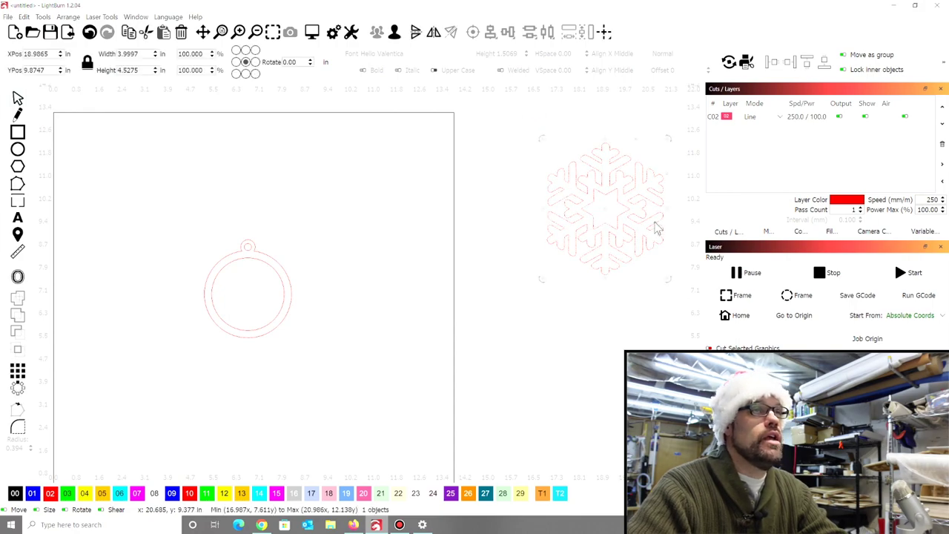
{"action": "left_click_drag", "start_coordinate": [605, 214], "coordinate": [355, 288]}
{"action": "scroll", "coordinate": [327, 287], "scroll_direction": "up", "scroll_amount": 2}
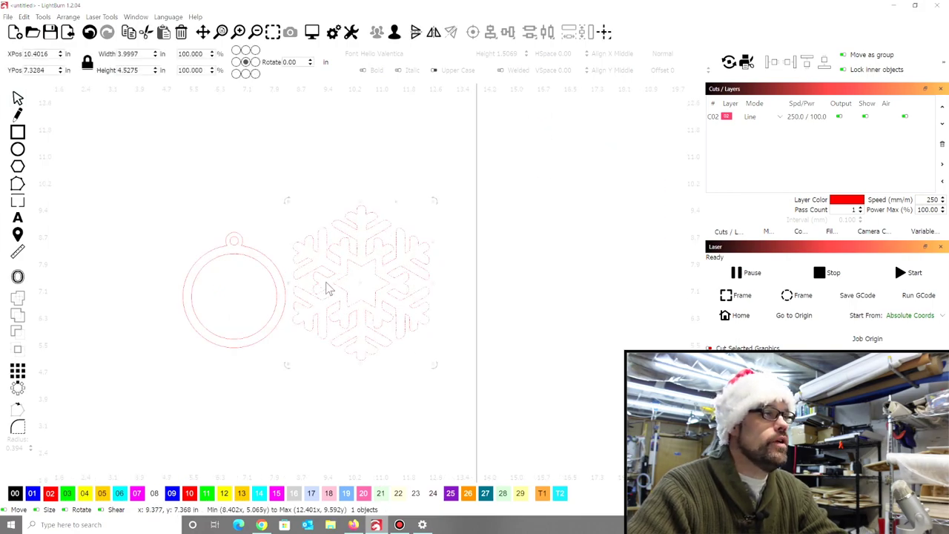
{"action": "left_click_drag", "start_coordinate": [473, 171], "coordinate": [346, 335]}
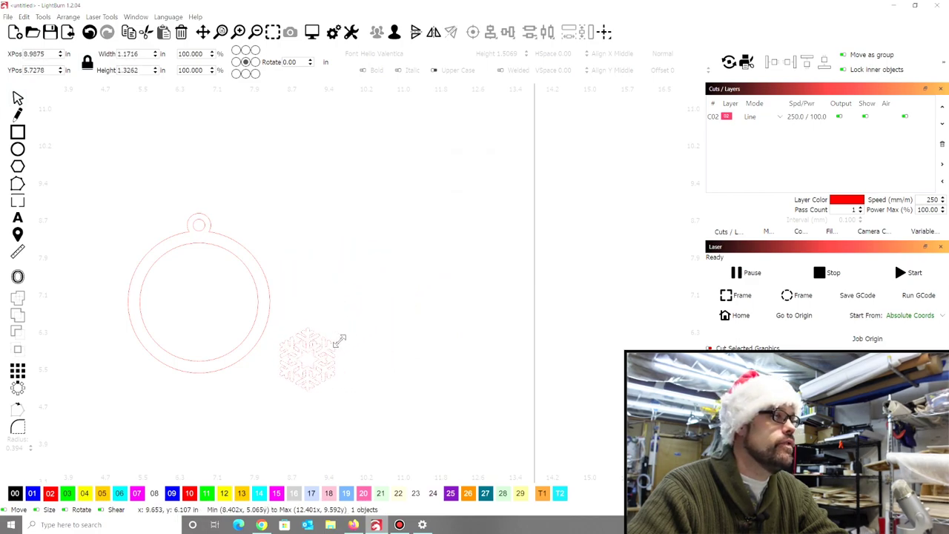
{"action": "left_click", "coordinate": [330, 346]}
{"action": "left_click_drag", "start_coordinate": [297, 362], "coordinate": [219, 278]}
{"action": "scroll", "coordinate": [178, 273], "scroll_direction": "up", "scroll_amount": 3}
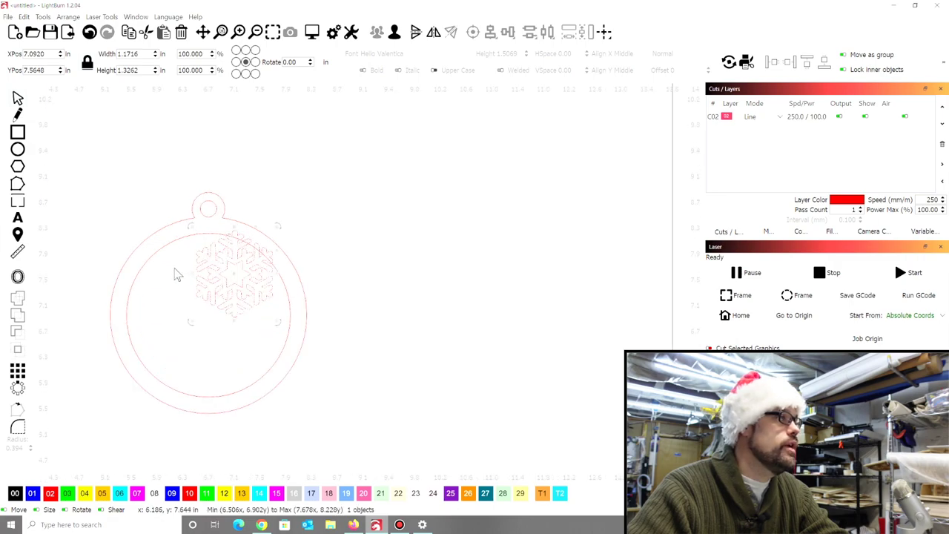
Fine-tune the snowflake's size, rotation and position on the ring's upper-right inner edge, then select everything
{"action": "left_click_drag", "start_coordinate": [193, 331], "coordinate": [214, 307]}
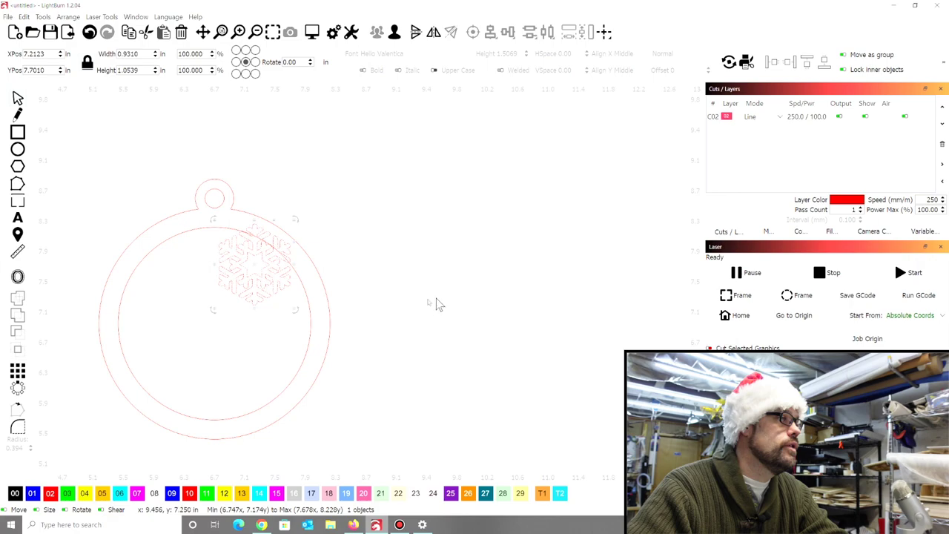
{"action": "scroll", "coordinate": [608, 277], "scroll_direction": "down", "scroll_amount": 2}
{"action": "scroll", "coordinate": [424, 252], "scroll_direction": "up", "scroll_amount": 4}
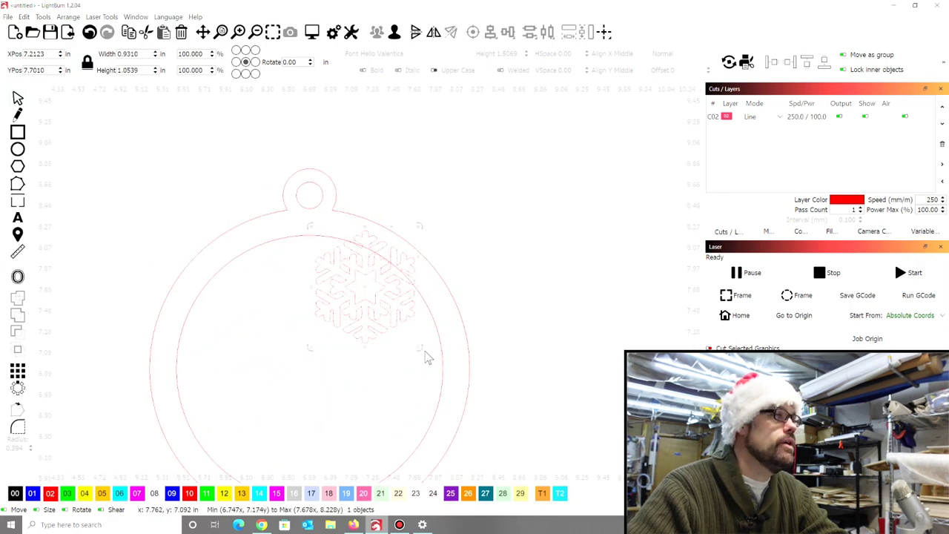
{"action": "left_click_drag", "start_coordinate": [418, 349], "coordinate": [430, 319]}
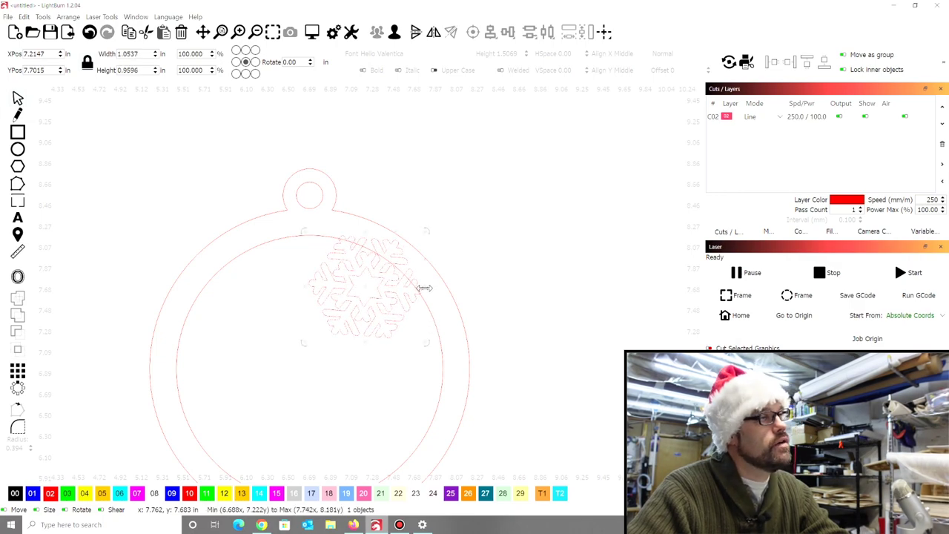
{"action": "scroll", "coordinate": [374, 216], "scroll_direction": "up", "scroll_amount": 3}
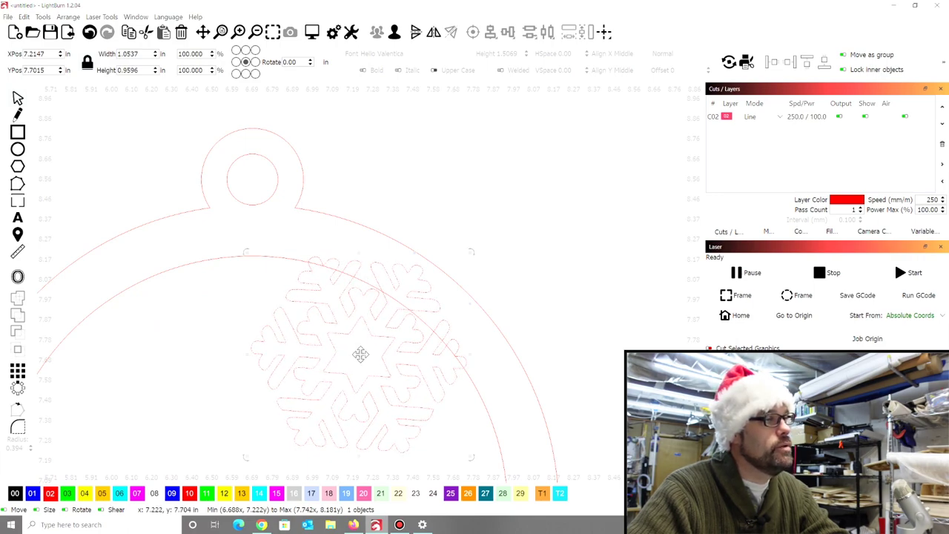
{"action": "left_click_drag", "start_coordinate": [363, 361], "coordinate": [362, 358]}
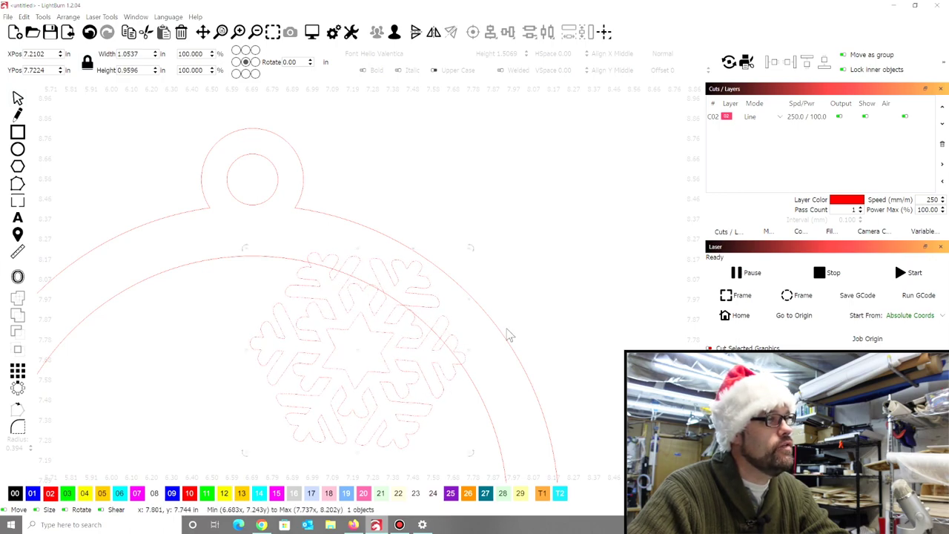
{"action": "scroll", "coordinate": [519, 326], "scroll_direction": "down", "scroll_amount": 3}
{"action": "scroll", "coordinate": [434, 268], "scroll_direction": "down", "scroll_amount": 1}
{"action": "scroll", "coordinate": [434, 268], "scroll_direction": "down", "scroll_amount": 1}
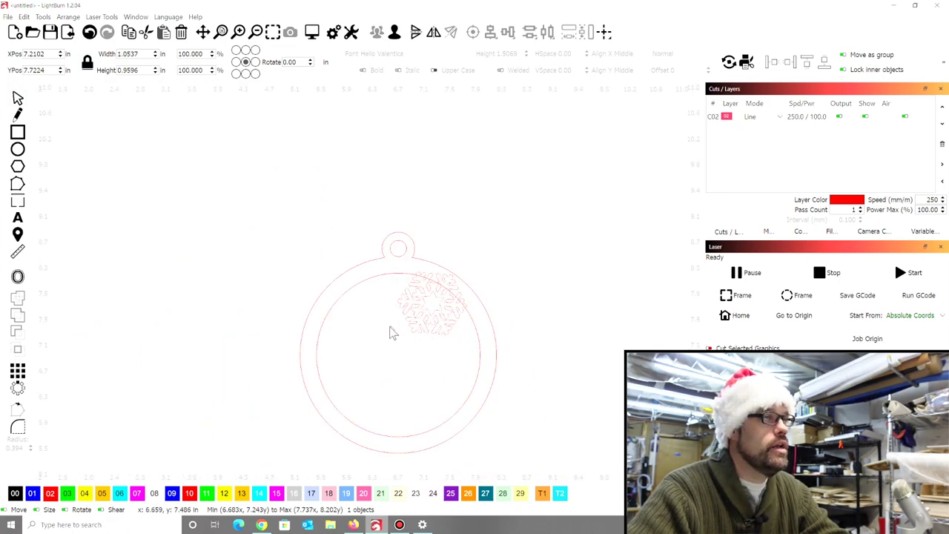
{"action": "key", "text": "ctrl+a"}
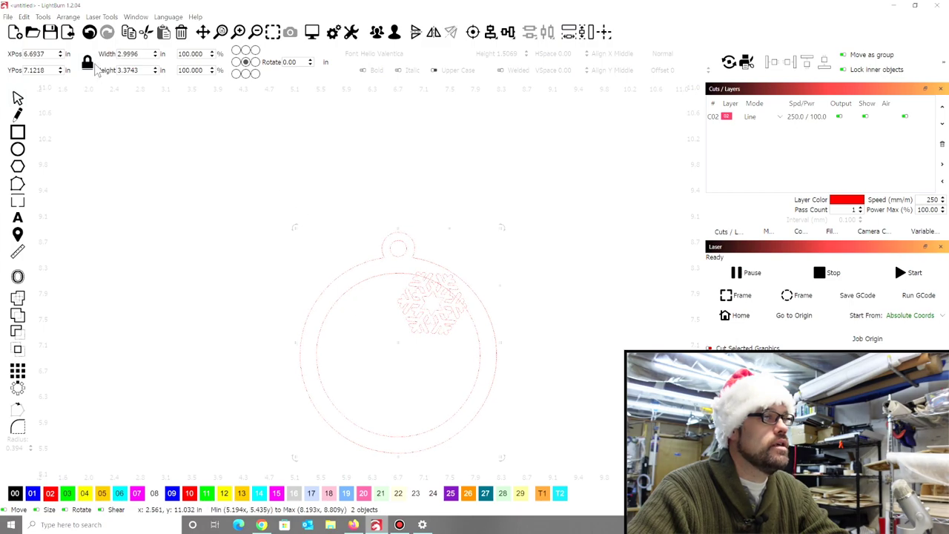
Open the Boolean Assistant and preview the Intersection and Subtract results
{"action": "left_click", "coordinate": [43, 16]}
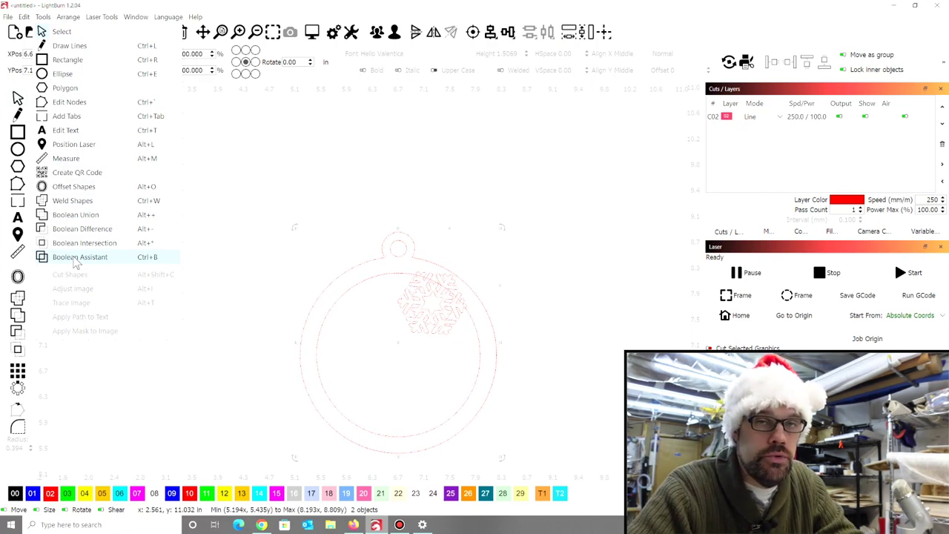
{"action": "left_click", "coordinate": [75, 260]}
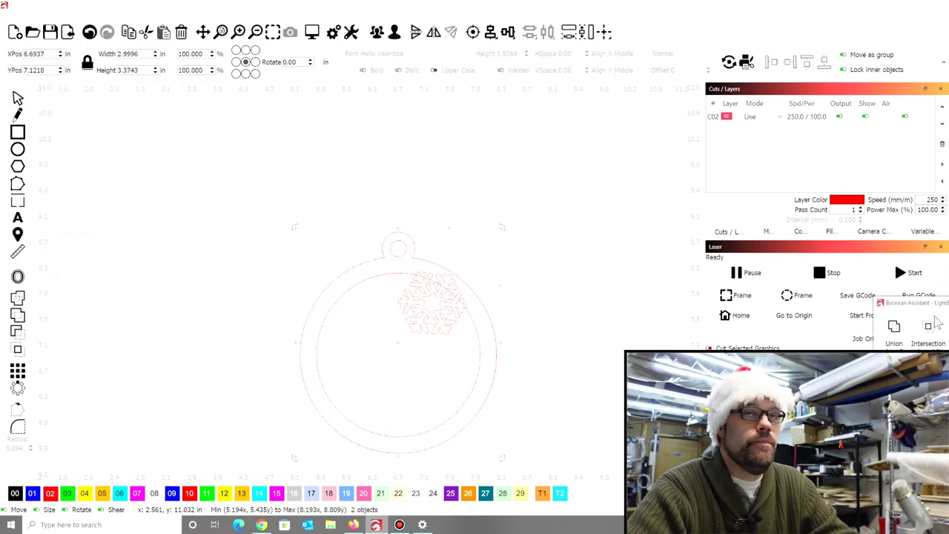
{"action": "left_click_drag", "start_coordinate": [942, 306], "coordinate": [576, 188]}
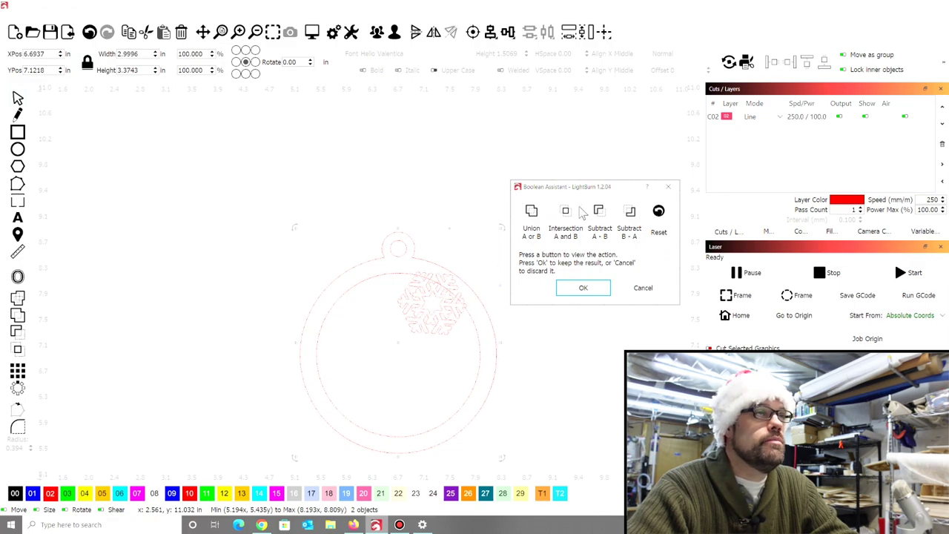
{"action": "left_click", "coordinate": [566, 211]}
{"action": "left_click", "coordinate": [628, 210]}
{"action": "left_click", "coordinate": [599, 211]}
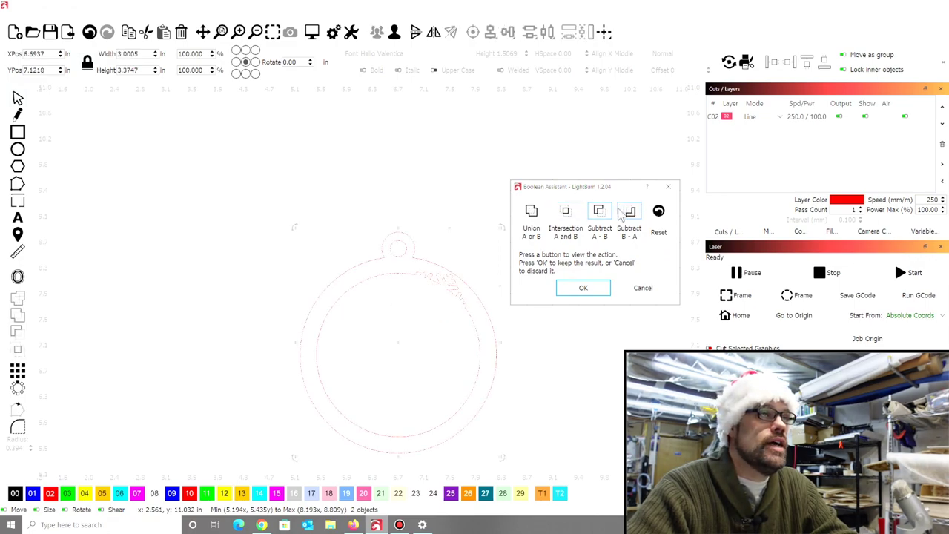
{"action": "left_click", "coordinate": [630, 212]}
{"action": "left_click", "coordinate": [600, 212]}
{"action": "left_click", "coordinate": [565, 214]}
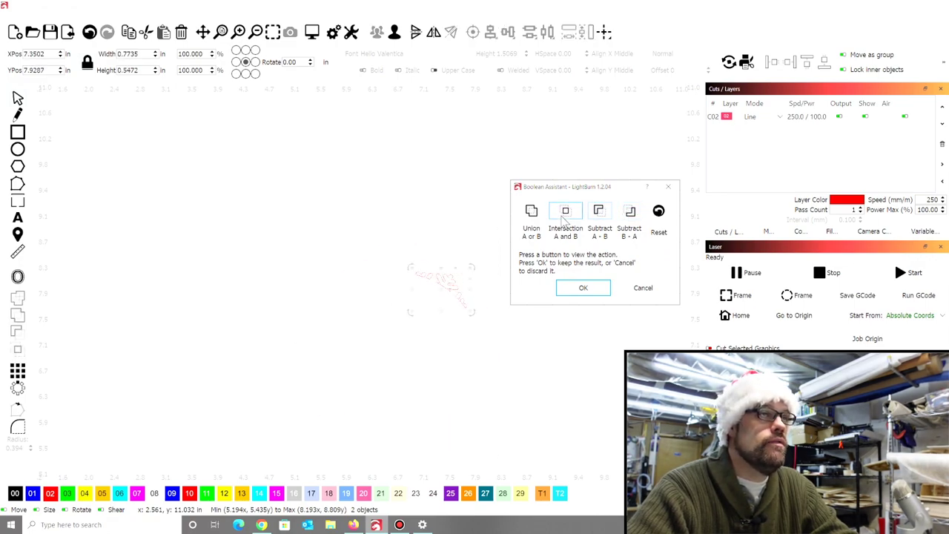
Apply Union to merge the snowflake with the ornament ring
{"action": "left_click", "coordinate": [532, 213]}
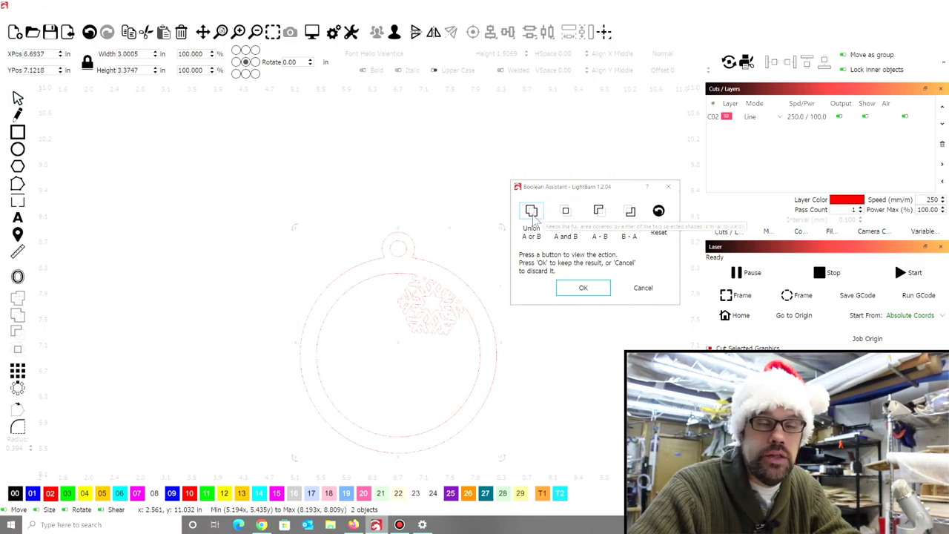
{"action": "left_click", "coordinate": [577, 288]}
{"action": "key", "text": "Escape"}
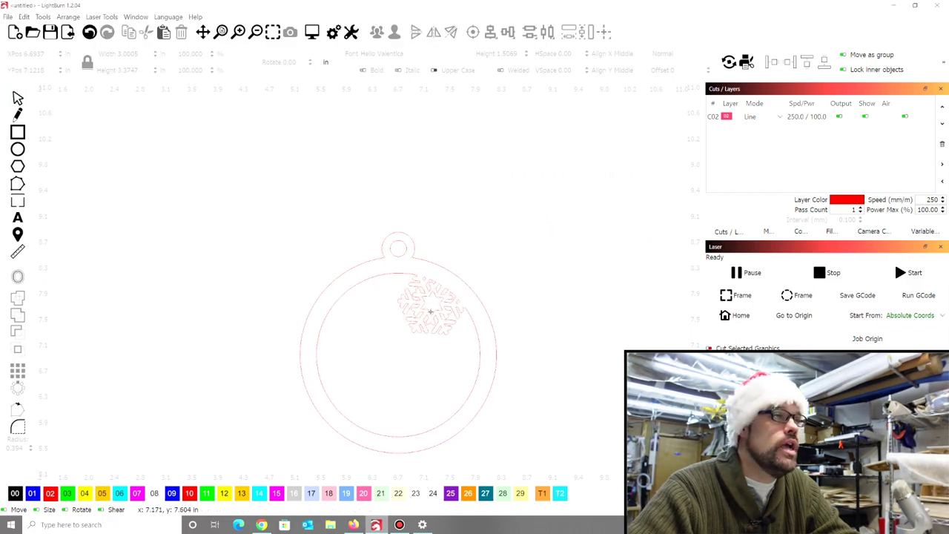
{"action": "scroll", "coordinate": [421, 308], "scroll_direction": "up", "scroll_amount": 1}
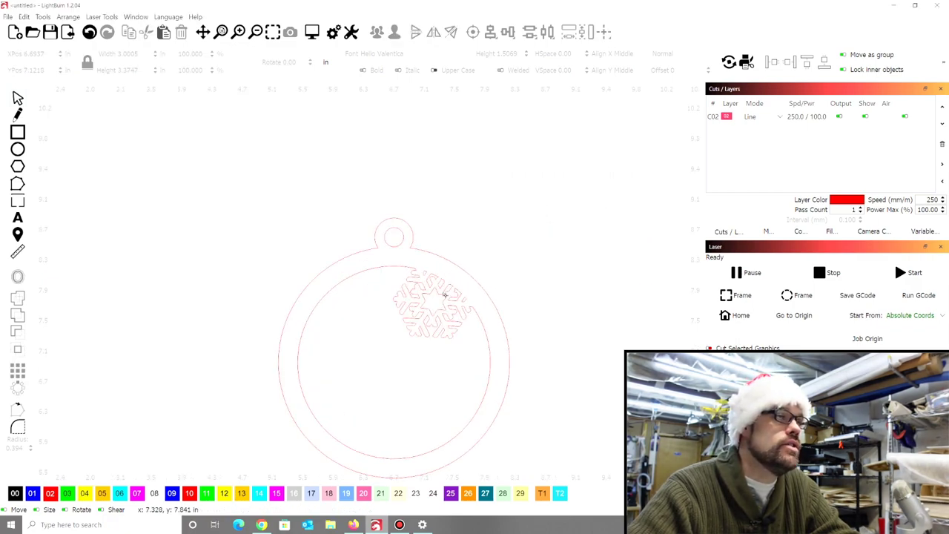
{"action": "scroll", "coordinate": [437, 287], "scroll_direction": "down", "scroll_amount": 2}
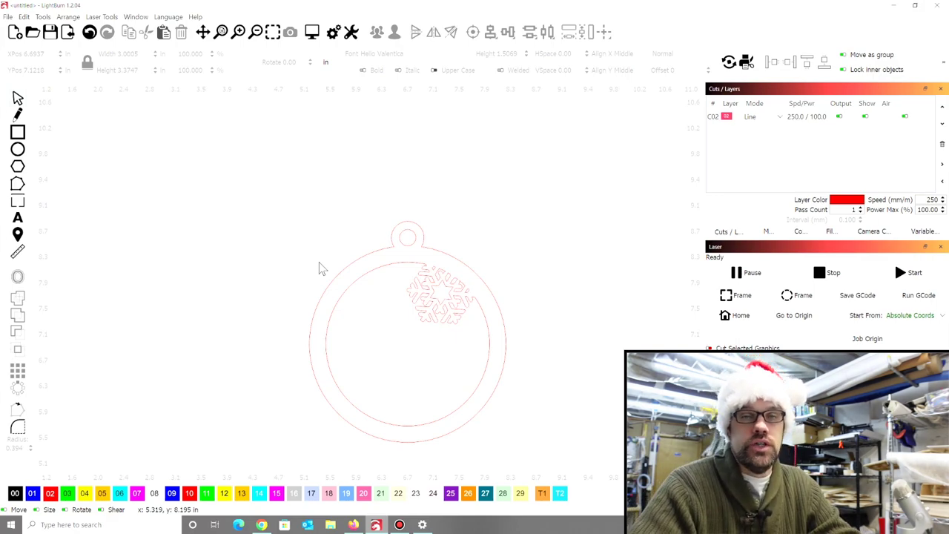
Zoom out on the ornament and switch to the Text tool
{"action": "scroll", "coordinate": [315, 224], "scroll_direction": "down", "scroll_amount": 1}
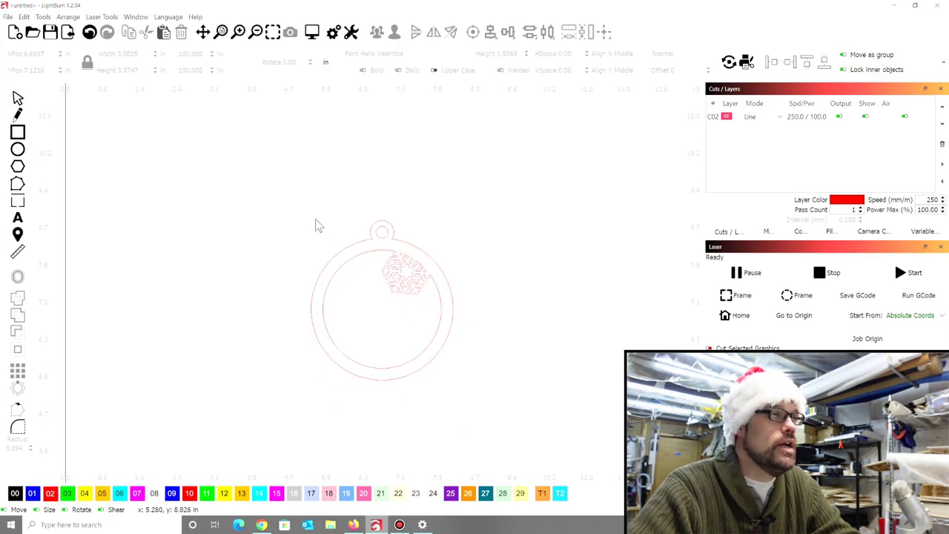
{"action": "scroll", "coordinate": [316, 222], "scroll_direction": "down", "scroll_amount": 1}
{"action": "scroll", "coordinate": [469, 273], "scroll_direction": "up", "scroll_amount": 1}
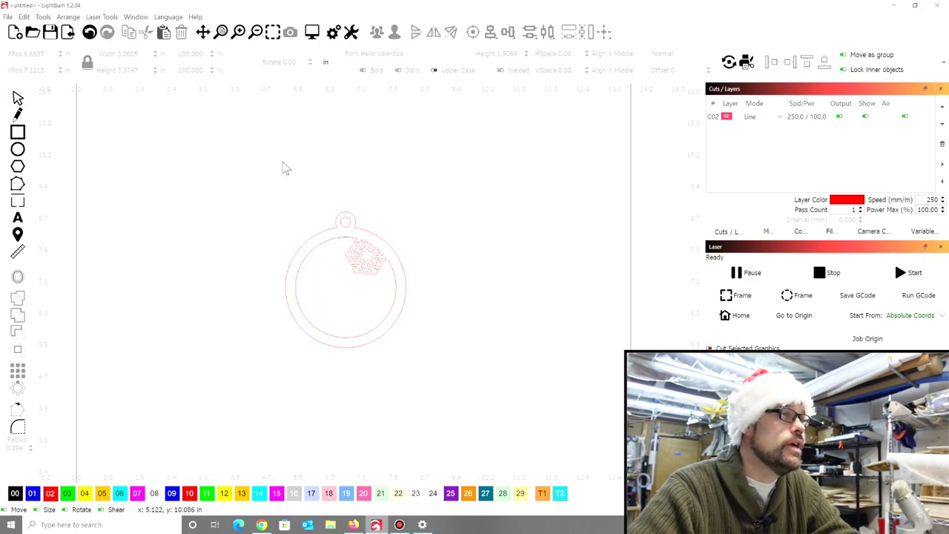
{"action": "left_click", "coordinate": [18, 218]}
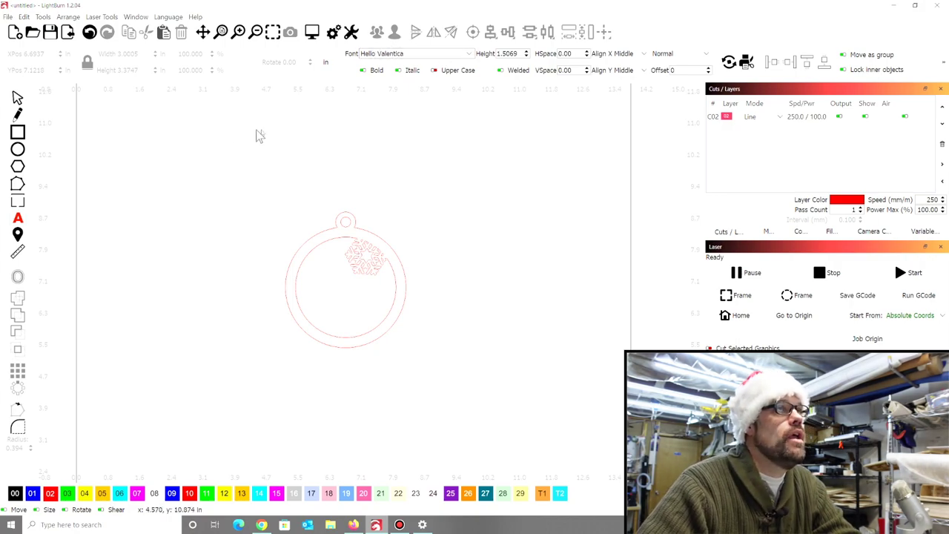
Type the name to the right of the ornament and make it bold, leaving italic off
{"action": "left_click", "coordinate": [449, 291]}
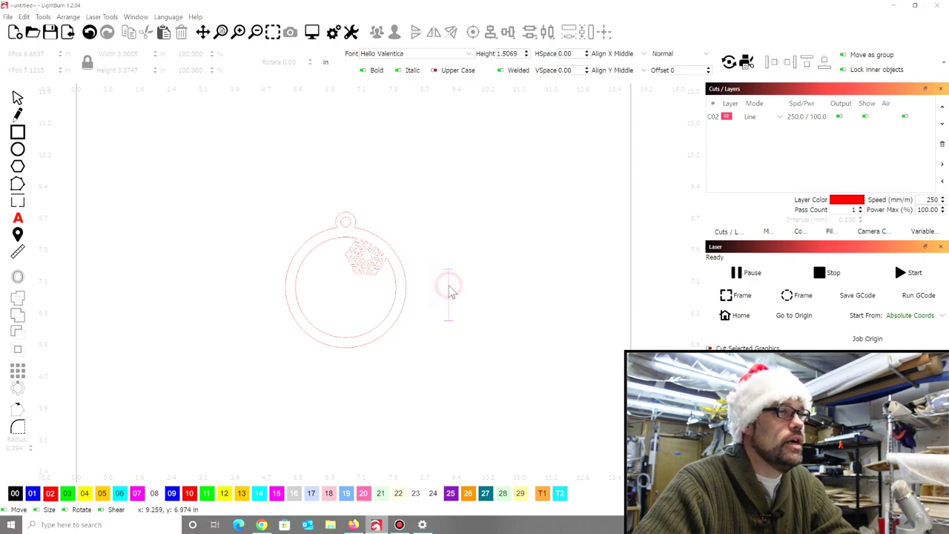
{"action": "type", "text": "Steve"}
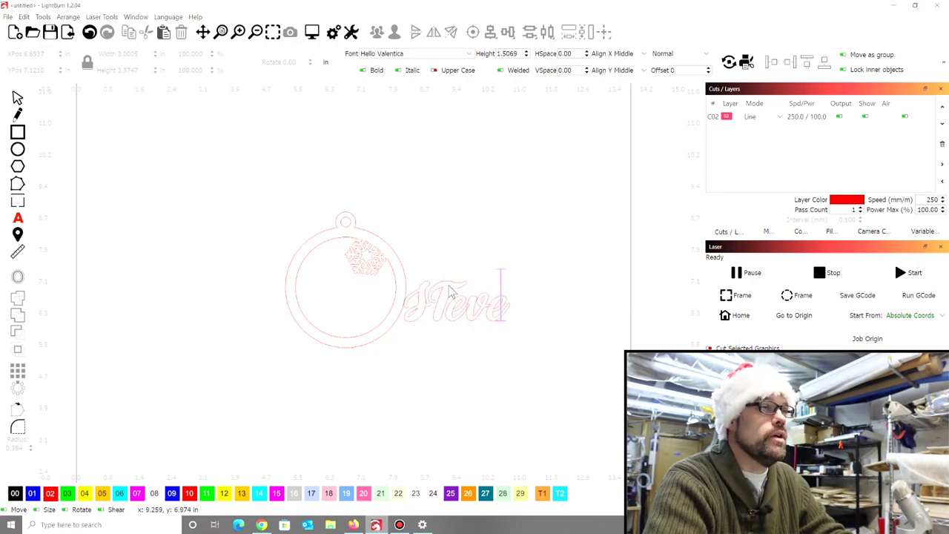
{"action": "key", "text": "BackSpace"}
{"action": "key", "text": "BackSpace"}
{"action": "key", "text": "BackSpace"}
{"action": "key", "text": "BackSpace"}
{"action": "key", "text": "BackSpace"}
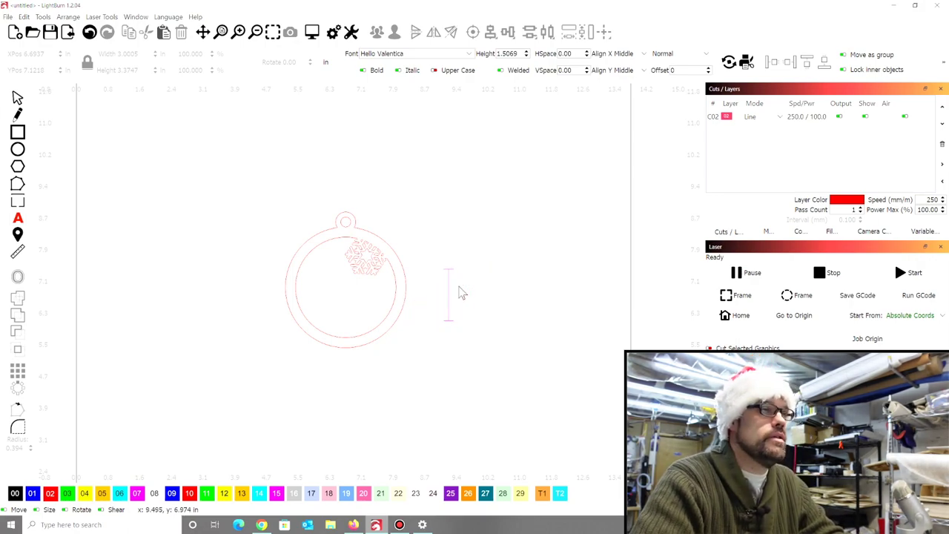
{"action": "type", "text": "Steve"}
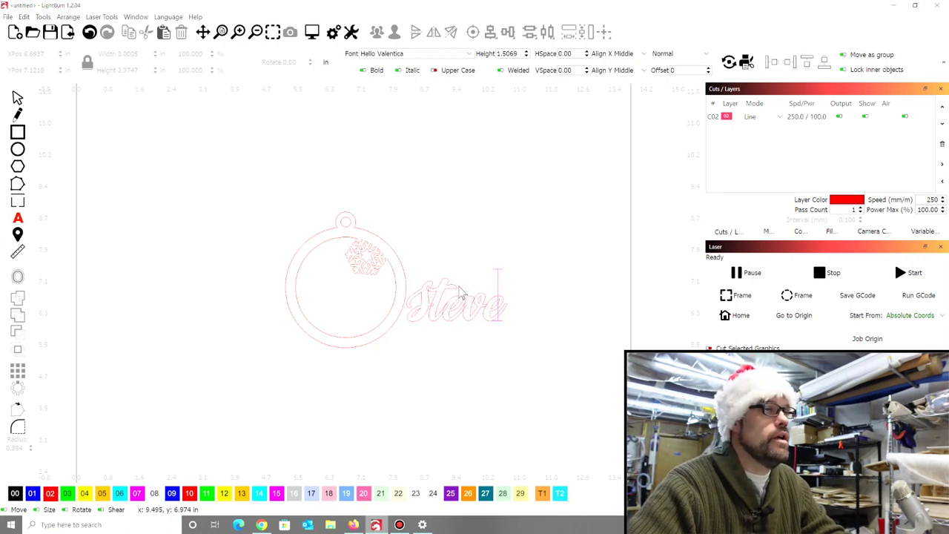
{"action": "left_click", "coordinate": [364, 69]}
{"action": "left_click", "coordinate": [402, 71]}
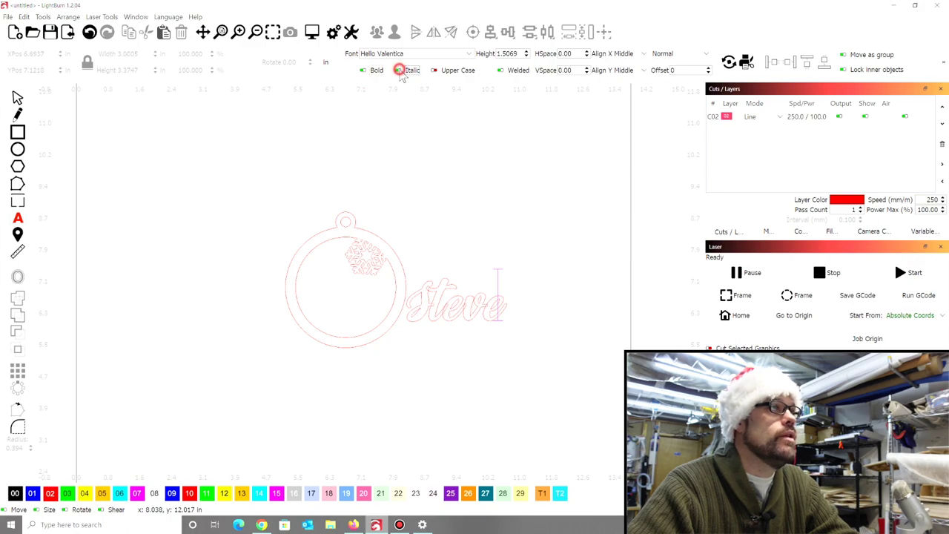
{"action": "left_click", "coordinate": [401, 72]}
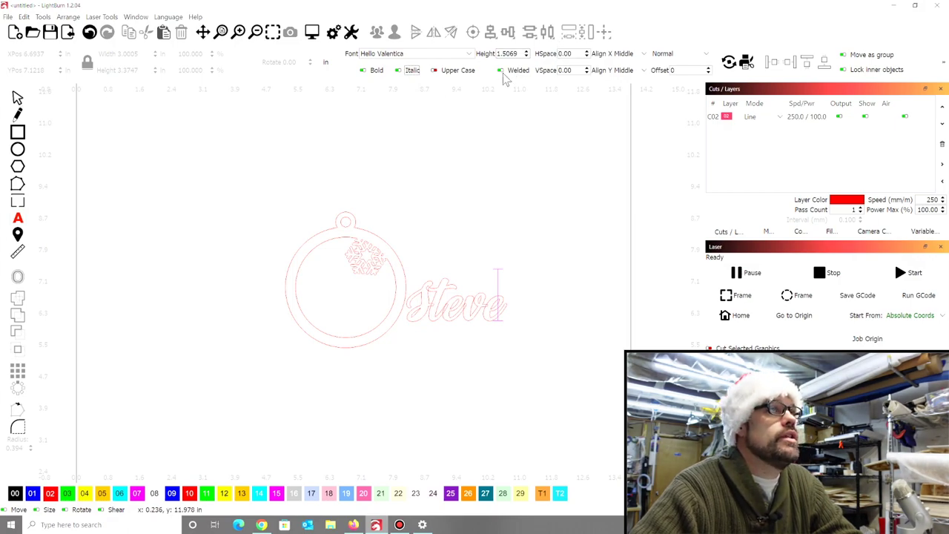
Move the name text up and to the right of the ornament
{"action": "left_click", "coordinate": [16, 99]}
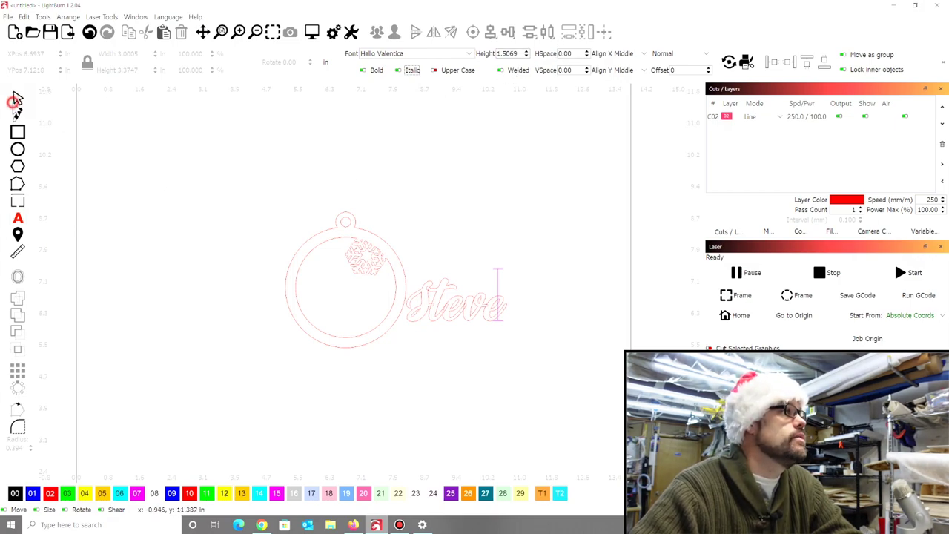
{"action": "left_click_drag", "start_coordinate": [455, 299], "coordinate": [493, 265]}
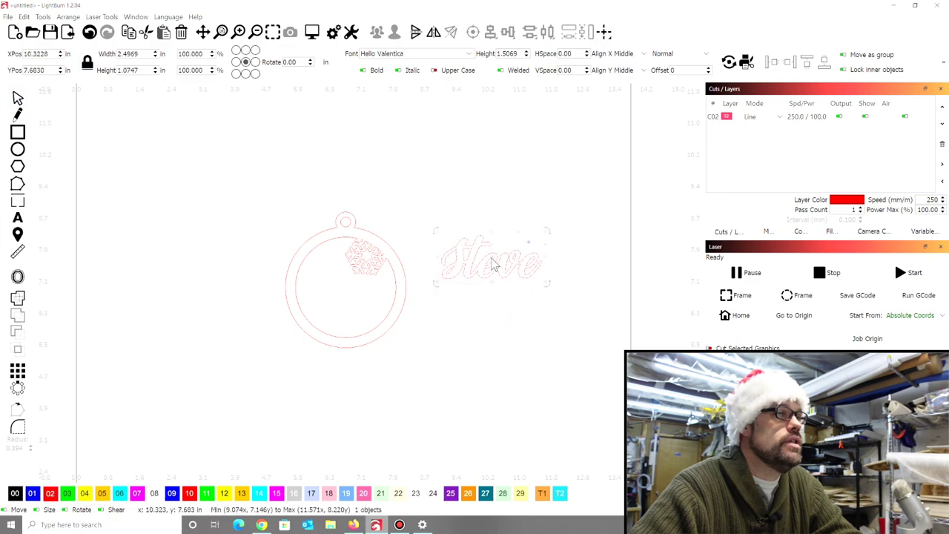
{"action": "scroll", "coordinate": [494, 265], "scroll_direction": "up", "scroll_amount": 4}
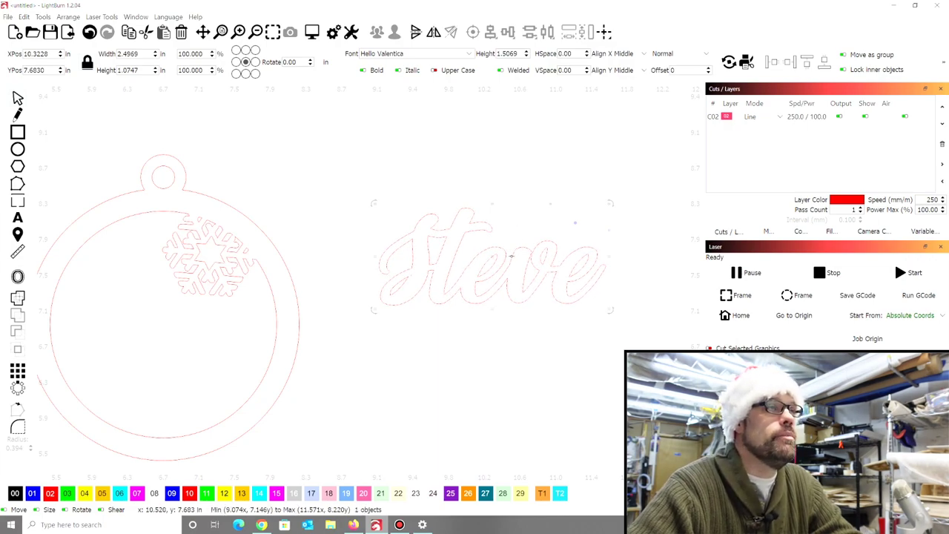
{"action": "scroll", "coordinate": [510, 256], "scroll_direction": "down", "scroll_amount": 2}
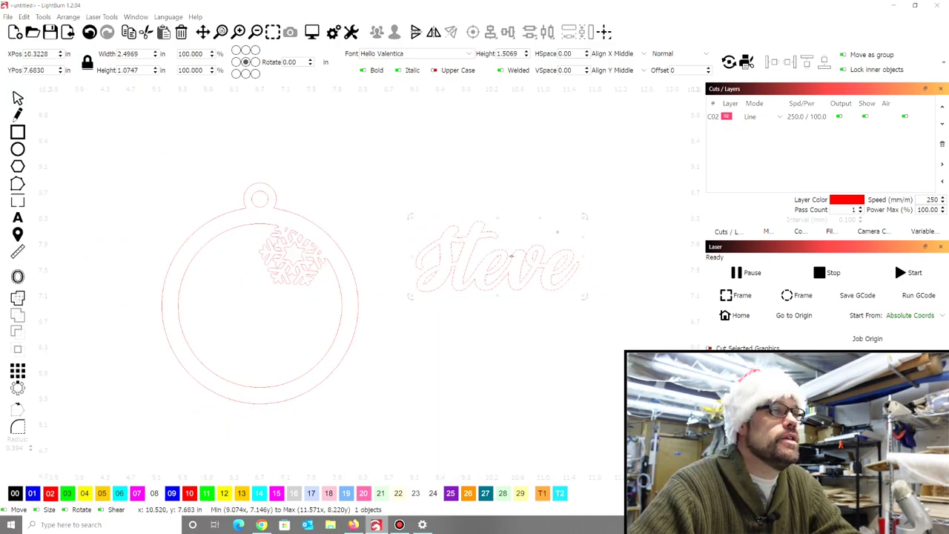
Move the name into the ring's lower middle, enlarge it slightly and tilt it about 10 degrees
{"action": "scroll", "coordinate": [513, 254], "scroll_direction": "down", "scroll_amount": 2}
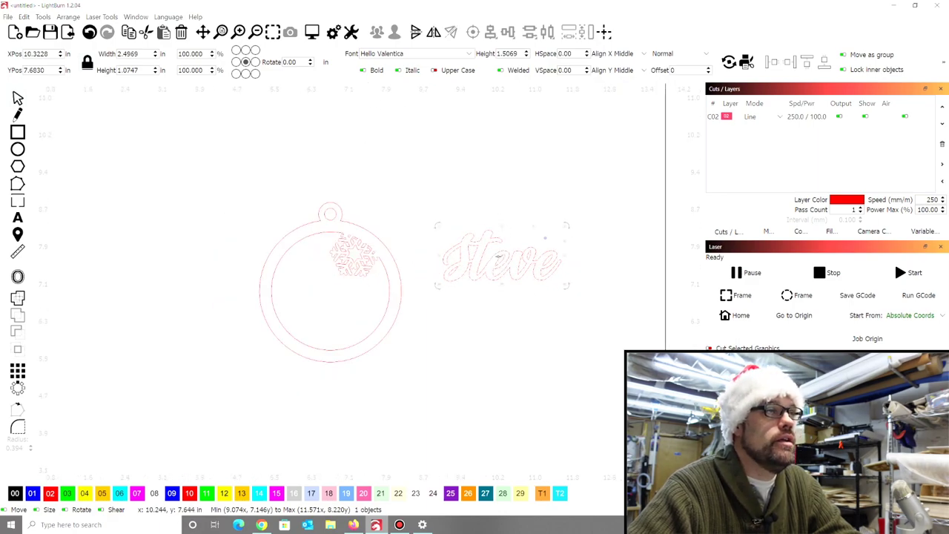
{"action": "left_click_drag", "start_coordinate": [502, 256], "coordinate": [332, 312]}
{"action": "scroll", "coordinate": [332, 312], "scroll_direction": "up", "scroll_amount": 2}
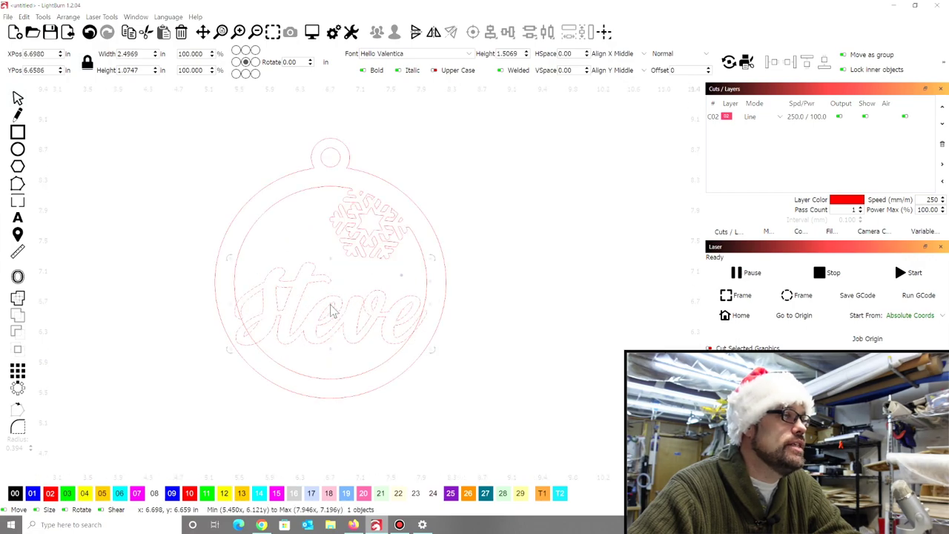
{"action": "scroll", "coordinate": [332, 311], "scroll_direction": "up", "scroll_amount": 1}
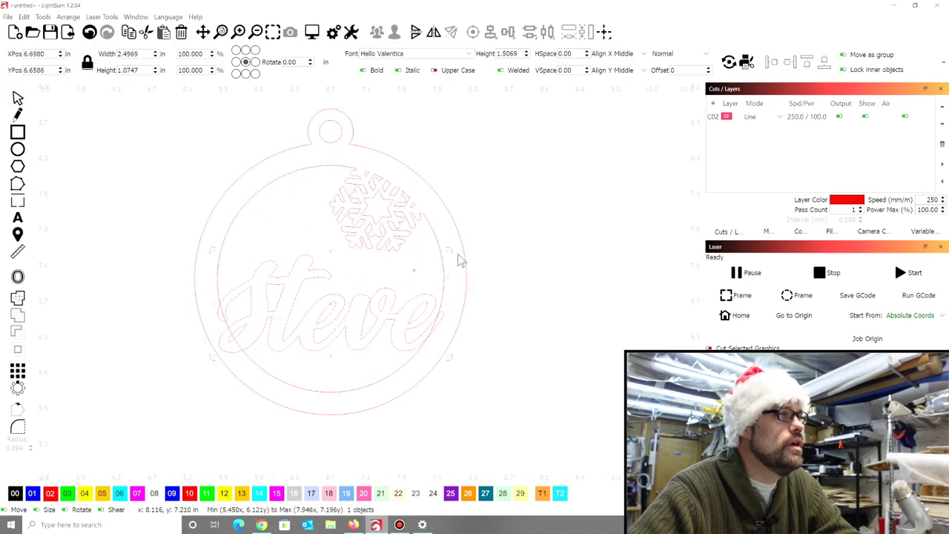
{"action": "left_click_drag", "start_coordinate": [447, 250], "coordinate": [454, 252]}
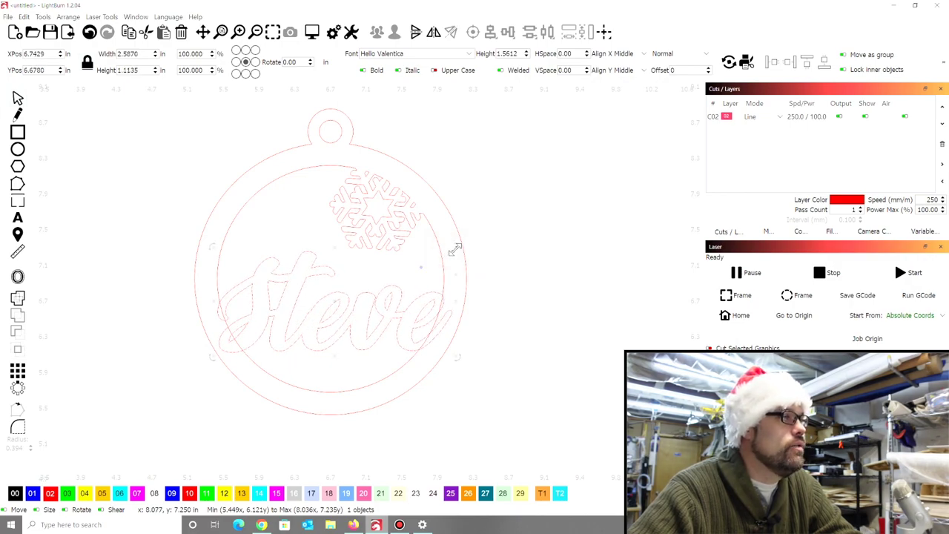
{"action": "left_click_drag", "start_coordinate": [459, 362], "coordinate": [467, 336]}
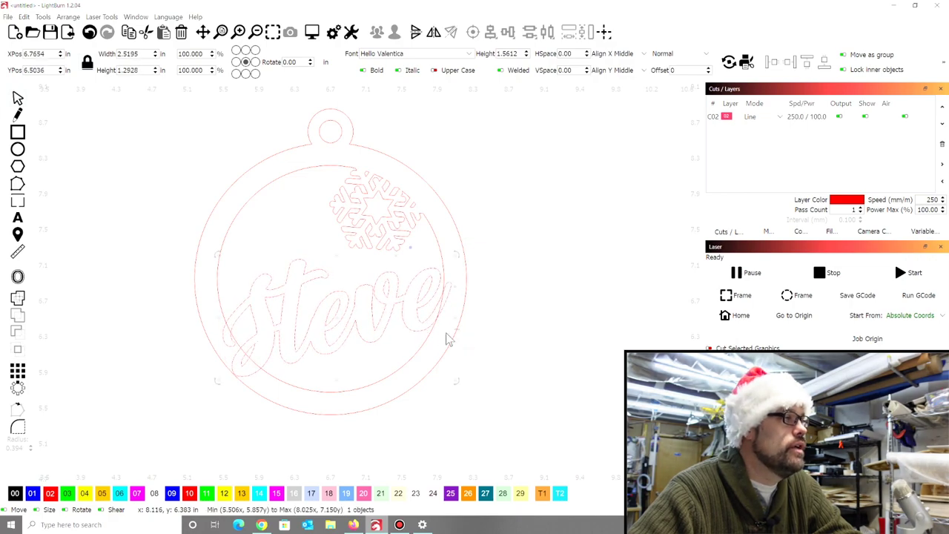
{"action": "left_click_drag", "start_coordinate": [338, 319], "coordinate": [343, 321]}
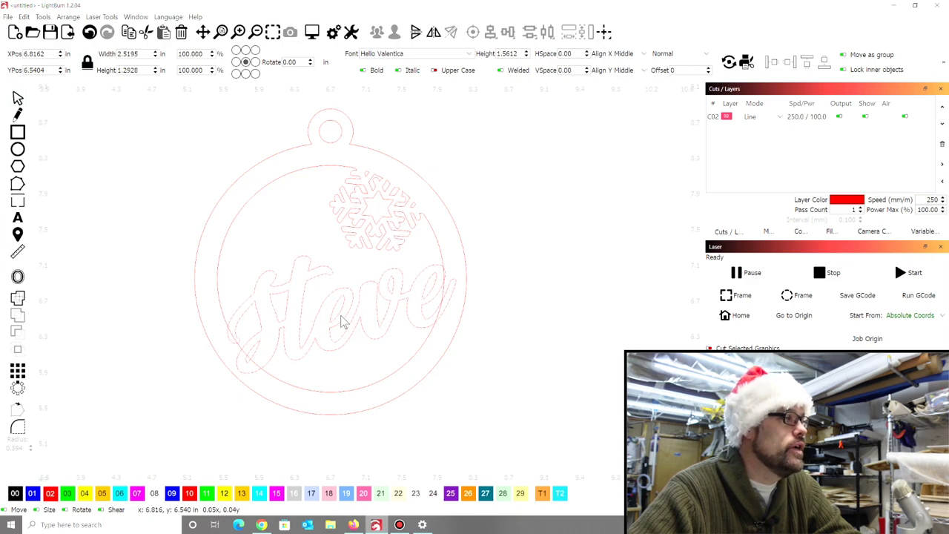
{"action": "left_click_drag", "start_coordinate": [342, 321], "coordinate": [339, 322]}
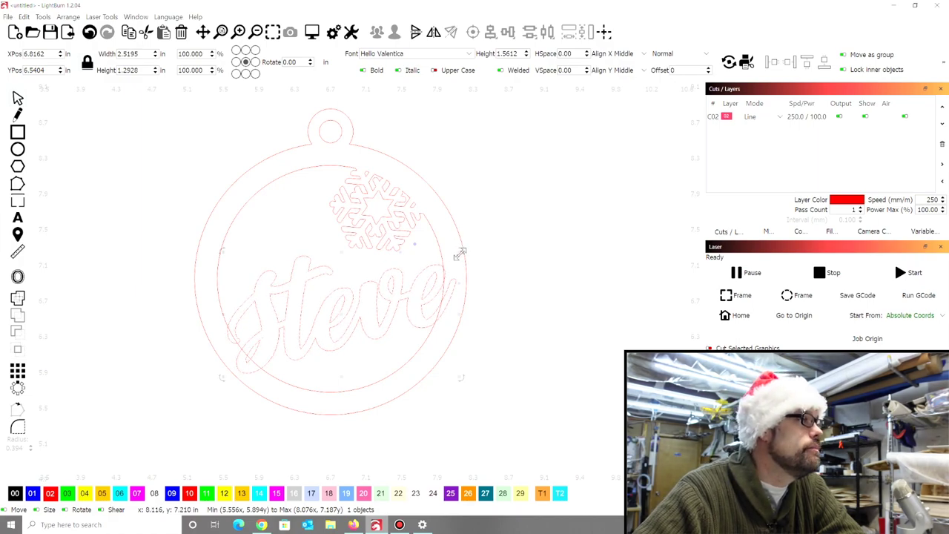
Shrink the name slightly to about 2.5 in wide and settle it across the inner ring
{"action": "left_click_drag", "start_coordinate": [458, 254], "coordinate": [455, 256]}
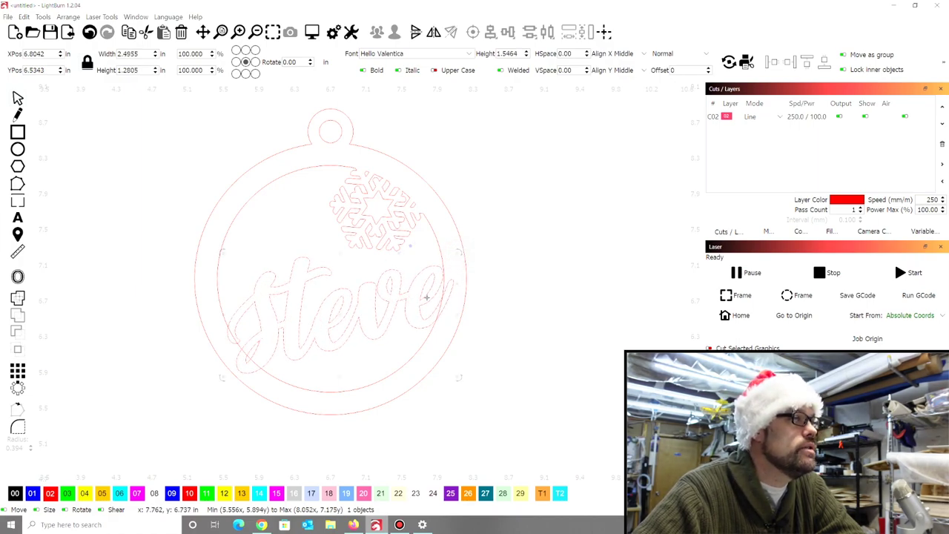
{"action": "left_click_drag", "start_coordinate": [341, 315], "coordinate": [343, 321]}
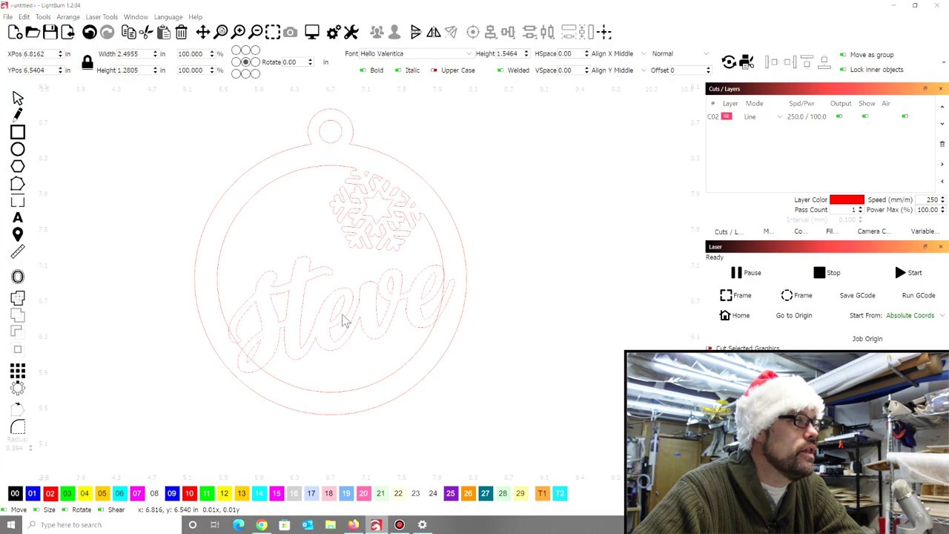
{"action": "left_click", "coordinate": [344, 320]}
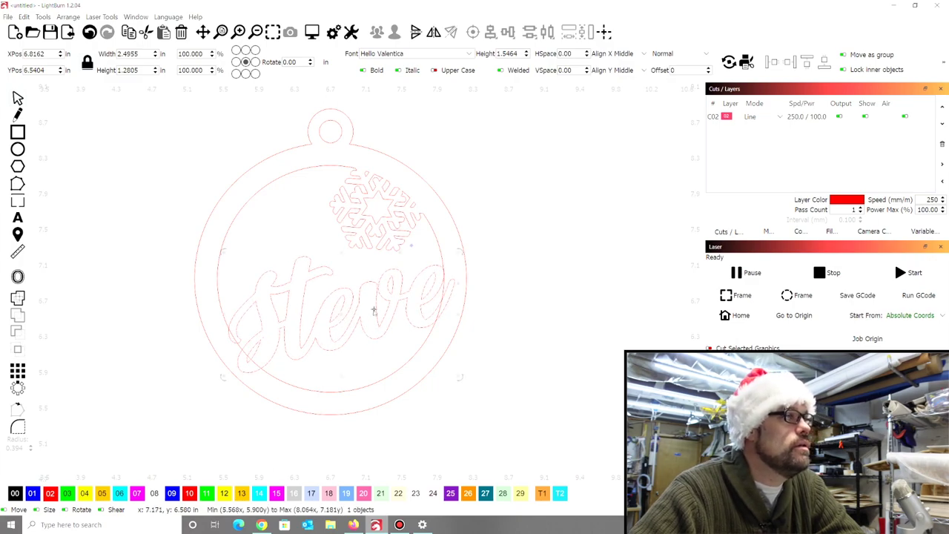
{"action": "scroll", "coordinate": [386, 317], "scroll_direction": "down", "scroll_amount": 1}
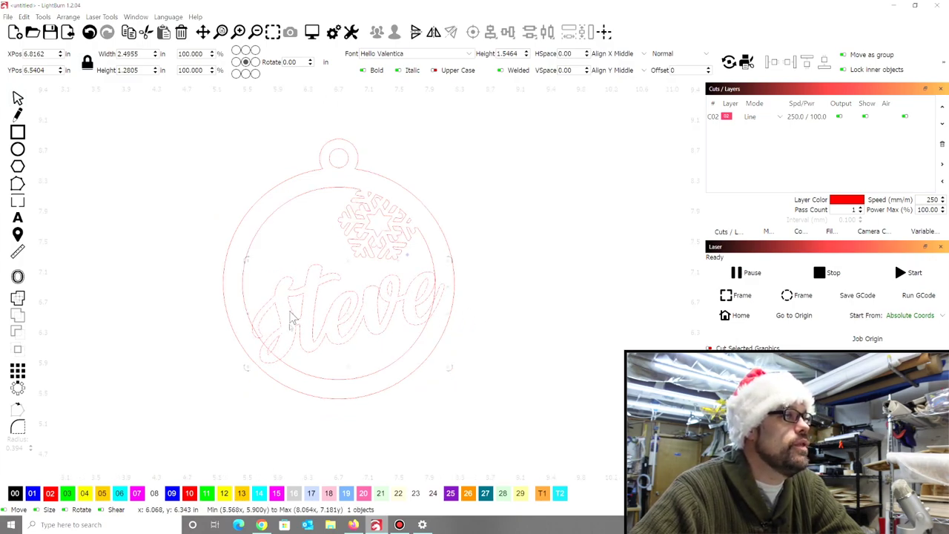
{"action": "left_click", "coordinate": [239, 135]}
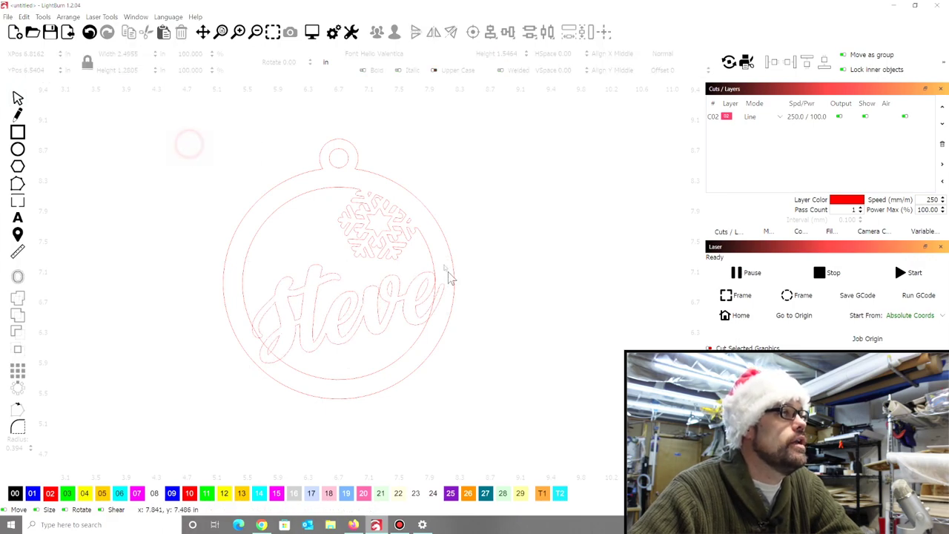
Select the ornament with its name and union them in the Boolean Assistant
{"action": "key", "text": "ctrl+z"}
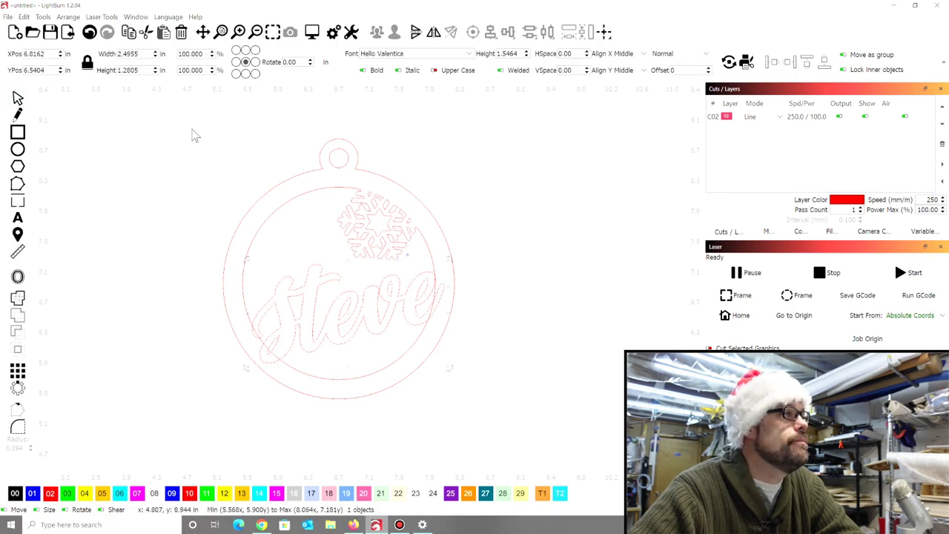
{"action": "left_click_drag", "start_coordinate": [173, 121], "coordinate": [524, 420]}
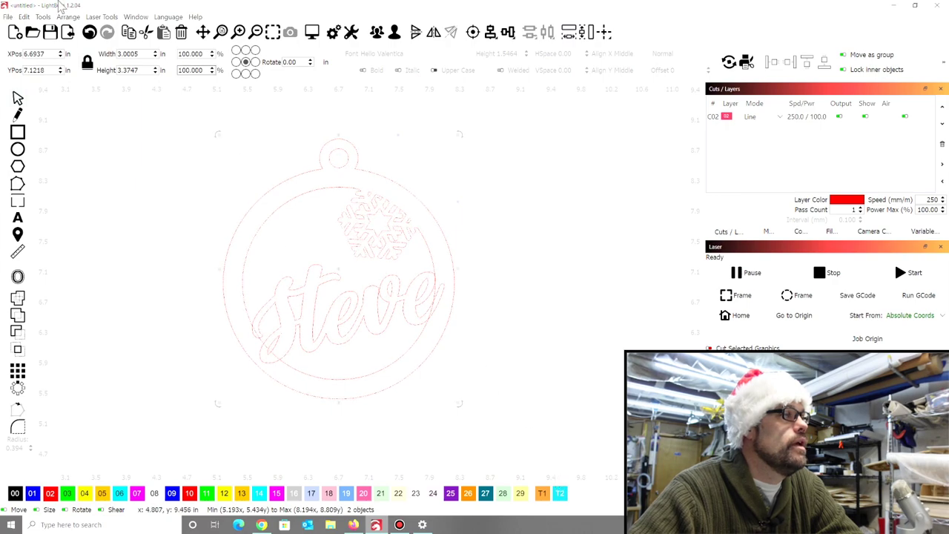
{"action": "left_click", "coordinate": [42, 16]}
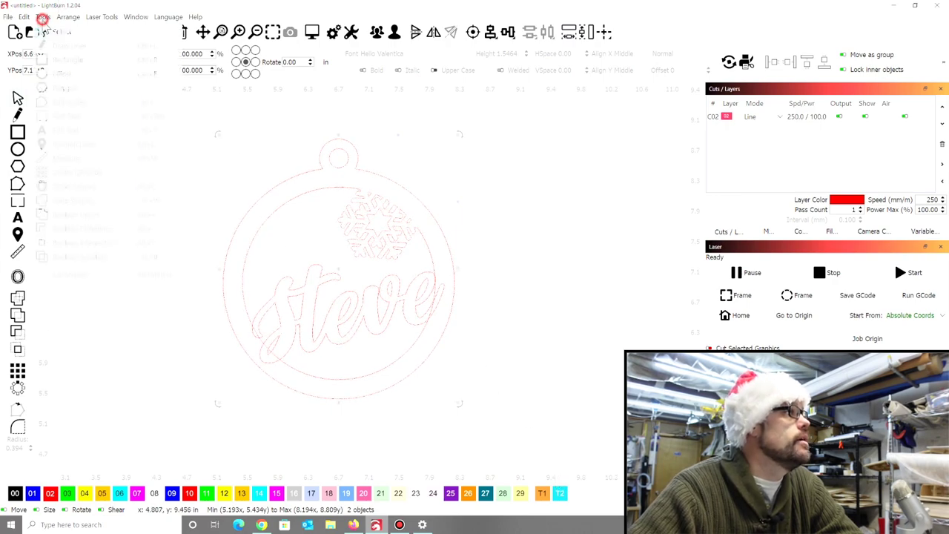
{"action": "left_click", "coordinate": [82, 257]}
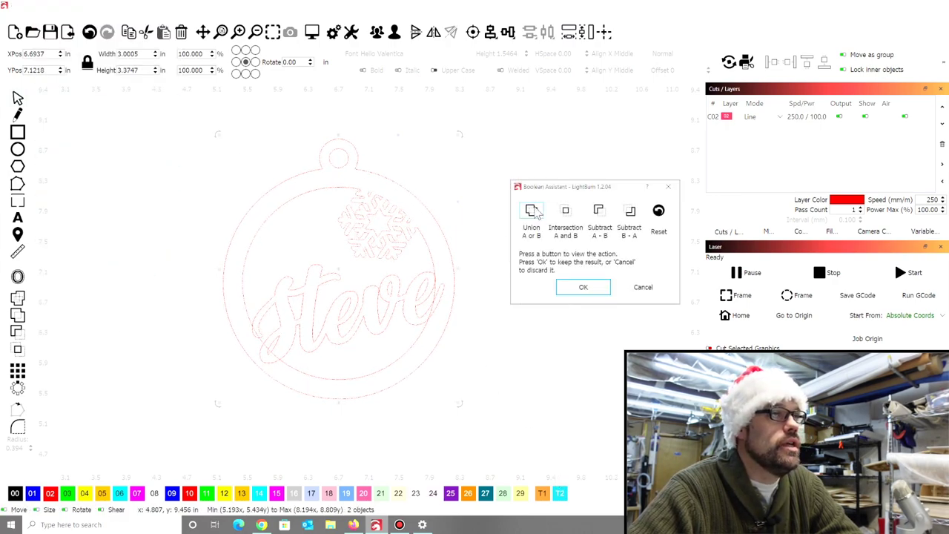
{"action": "left_click", "coordinate": [532, 212]}
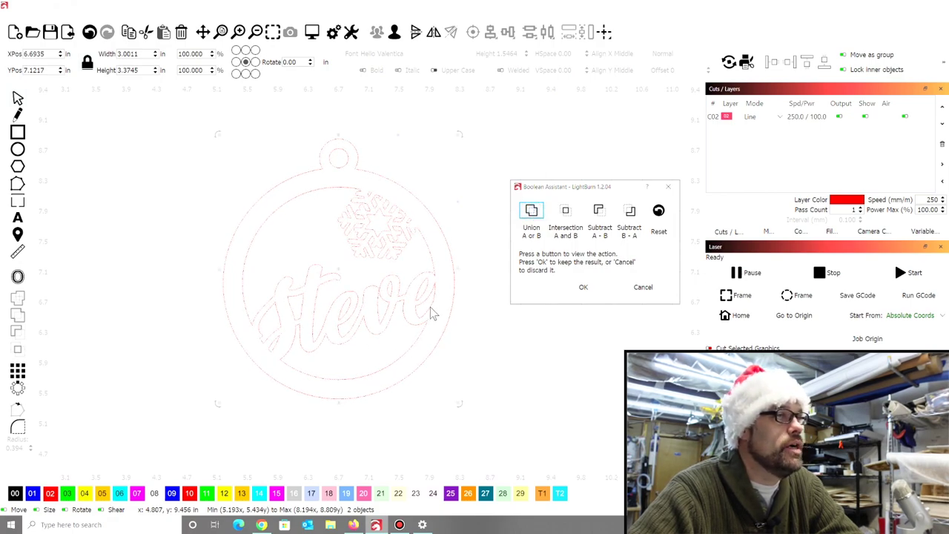
{"action": "left_click", "coordinate": [575, 287]}
{"action": "left_click", "coordinate": [544, 311]}
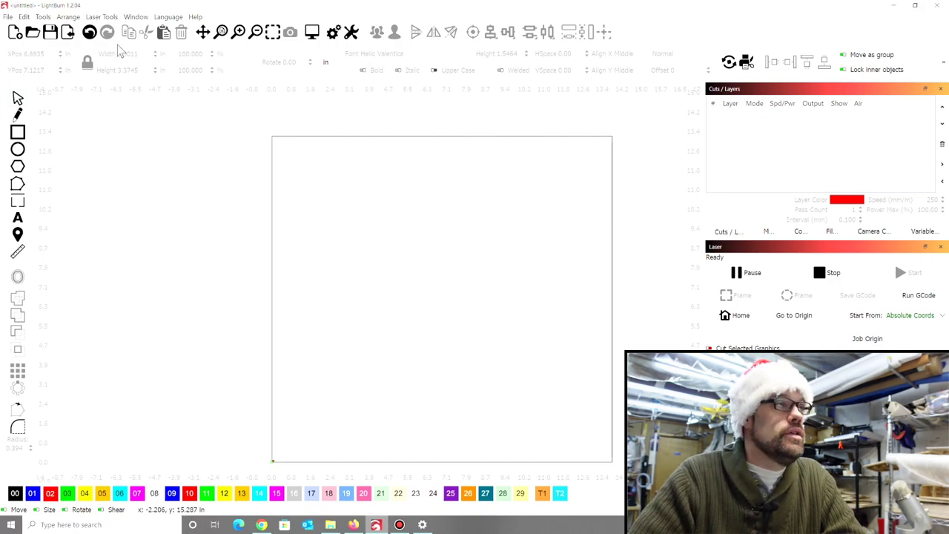
Re-import the Snowflakes design and move it onto the red 02 layer
{"action": "left_click", "coordinate": [68, 31]}
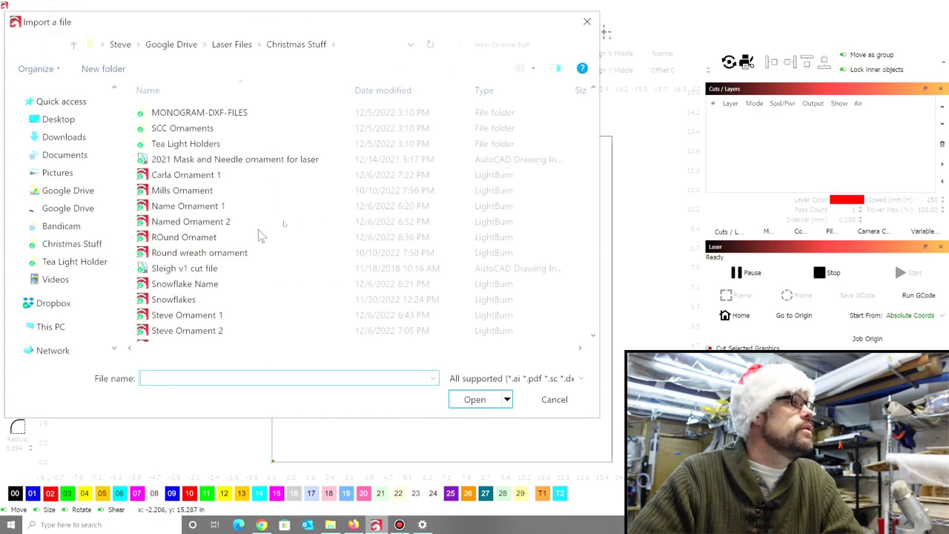
{"action": "double_click", "coordinate": [170, 299]}
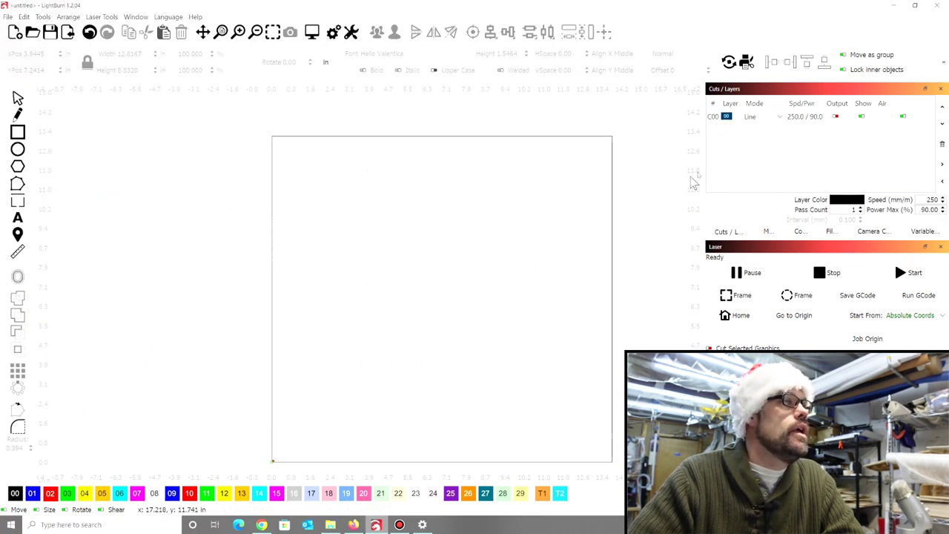
{"action": "left_click", "coordinate": [183, 125]}
{"action": "key", "text": "ctrl+a"}
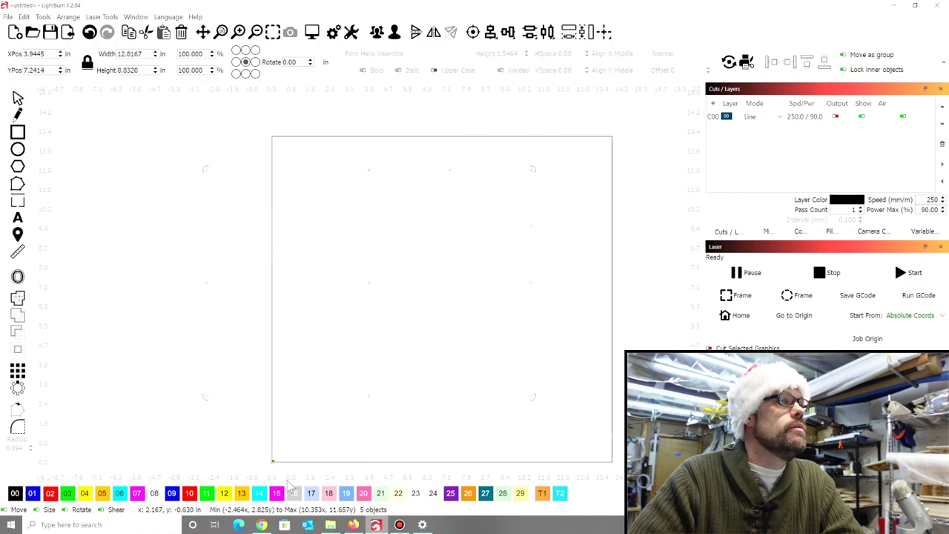
{"action": "left_click", "coordinate": [52, 494]}
{"action": "left_click", "coordinate": [513, 346]}
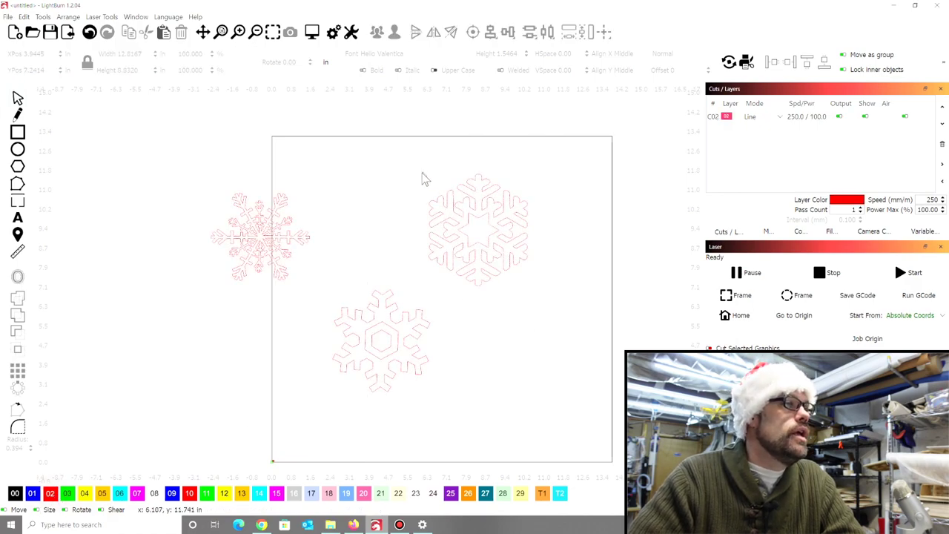
Delete the left and top-right snowflakes, leaving only the hexagon-centred one selected
{"action": "left_click", "coordinate": [182, 187]}
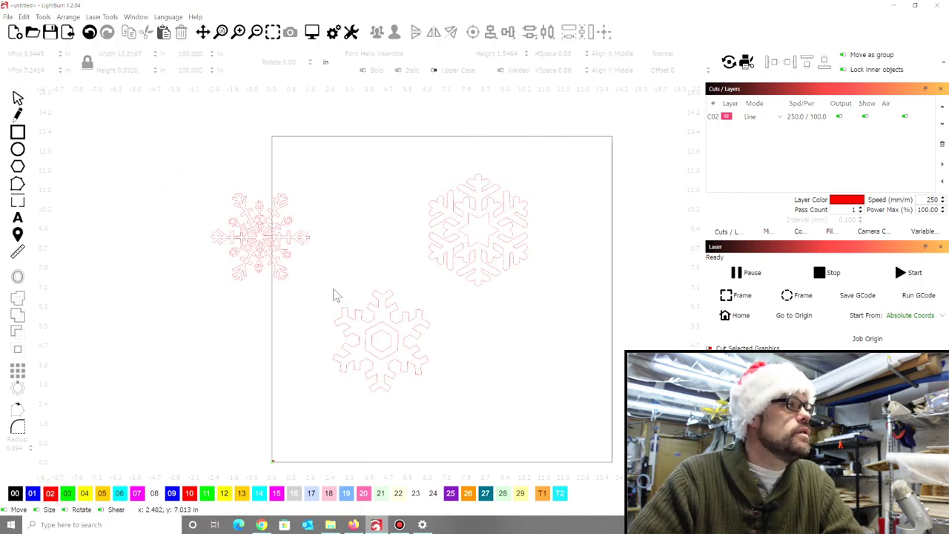
{"action": "key", "text": "Delete"}
{"action": "left_click", "coordinate": [421, 162]}
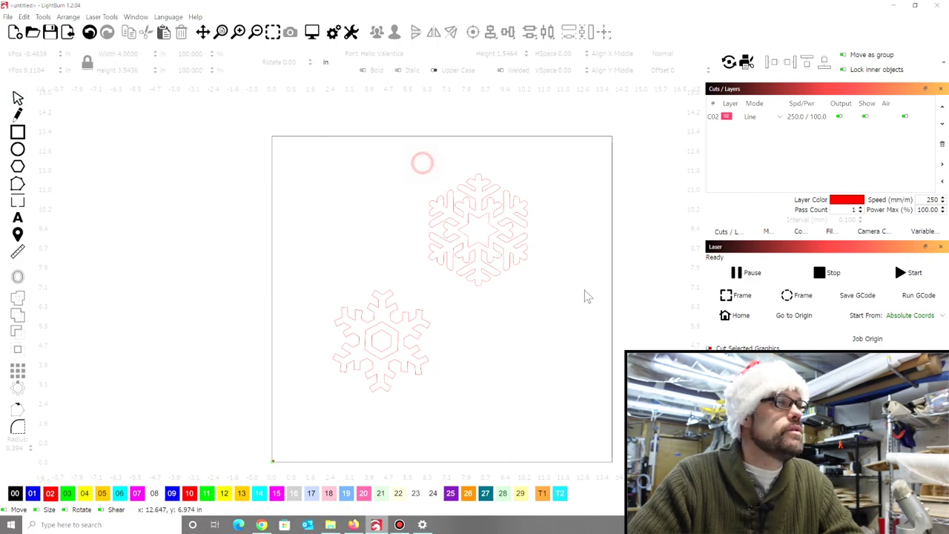
{"action": "key", "text": "Delete"}
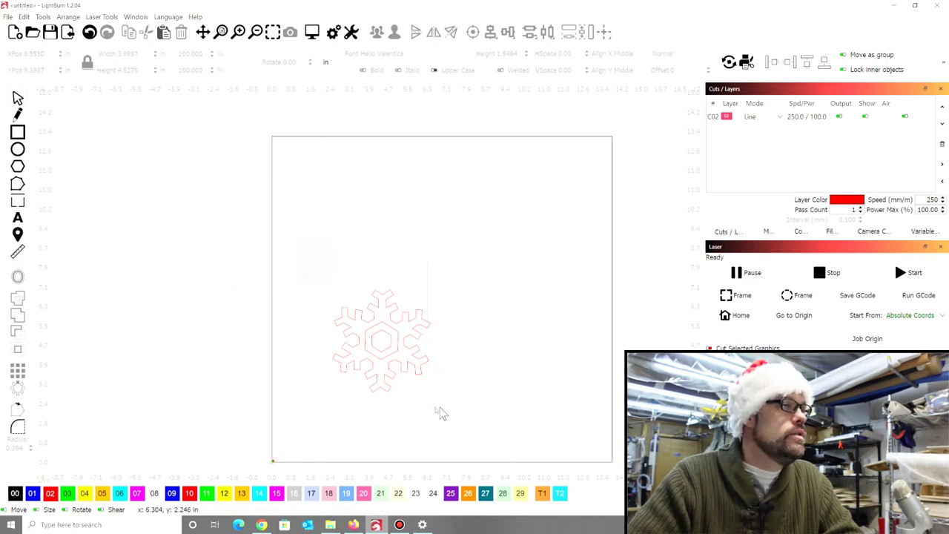
{"action": "left_click_drag", "start_coordinate": [484, 420], "coordinate": [443, 309]}
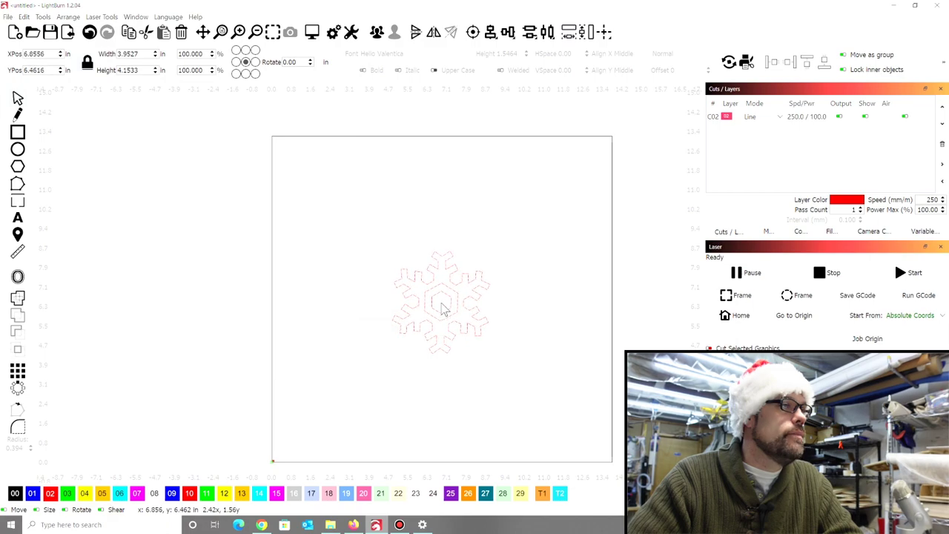
{"action": "scroll", "coordinate": [442, 310], "scroll_direction": "up", "scroll_amount": 2}
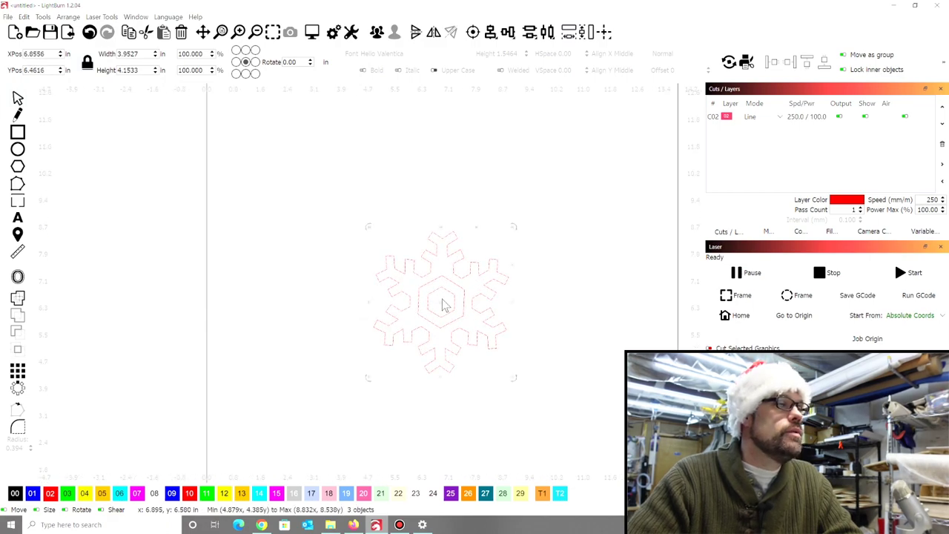
Draw a 0.5 in hanger circle above the snowflake with a 0.125 inward offset
{"action": "left_click", "coordinate": [18, 150]}
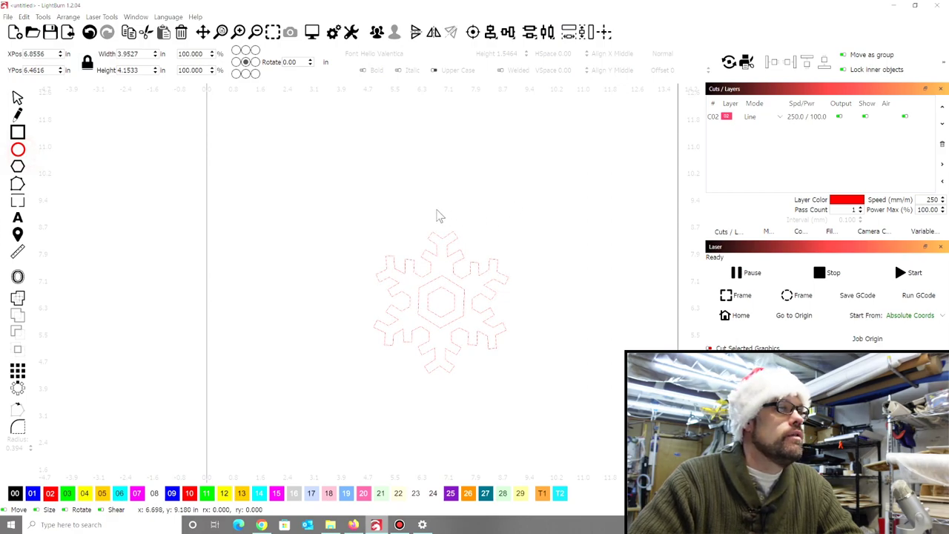
{"action": "left_click_drag", "start_coordinate": [436, 209], "coordinate": [448, 221]}
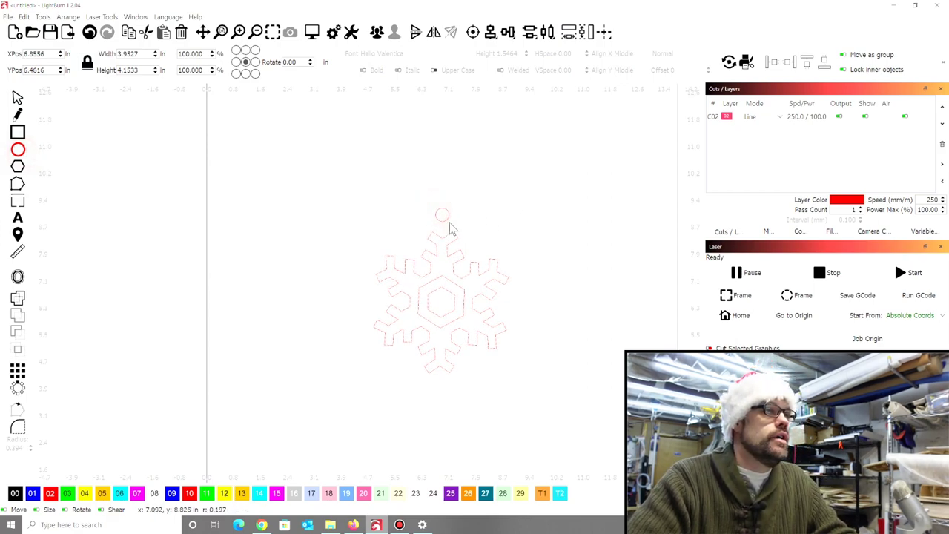
{"action": "left_click", "coordinate": [17, 99]}
{"action": "double_click", "coordinate": [130, 55]}
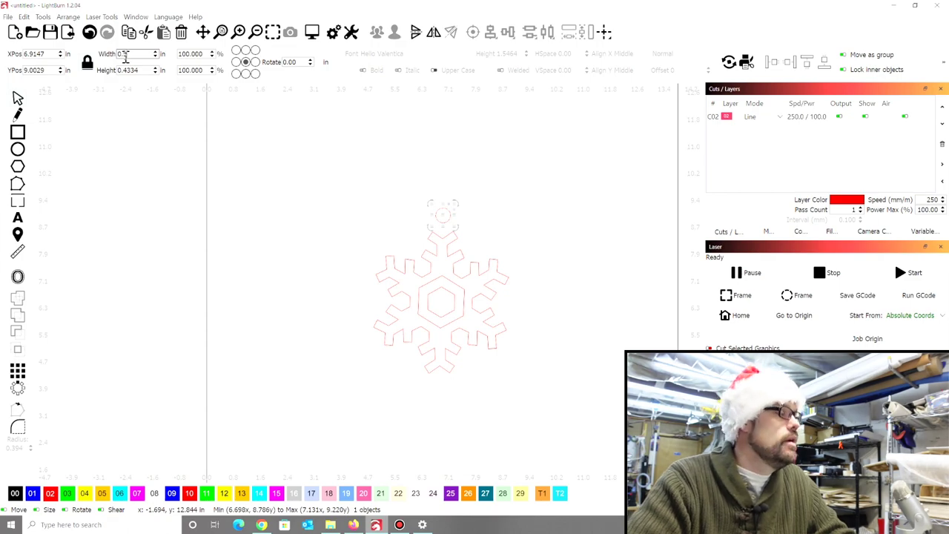
{"action": "type", "text": "0.5"}
{"action": "key", "text": "Tab"}
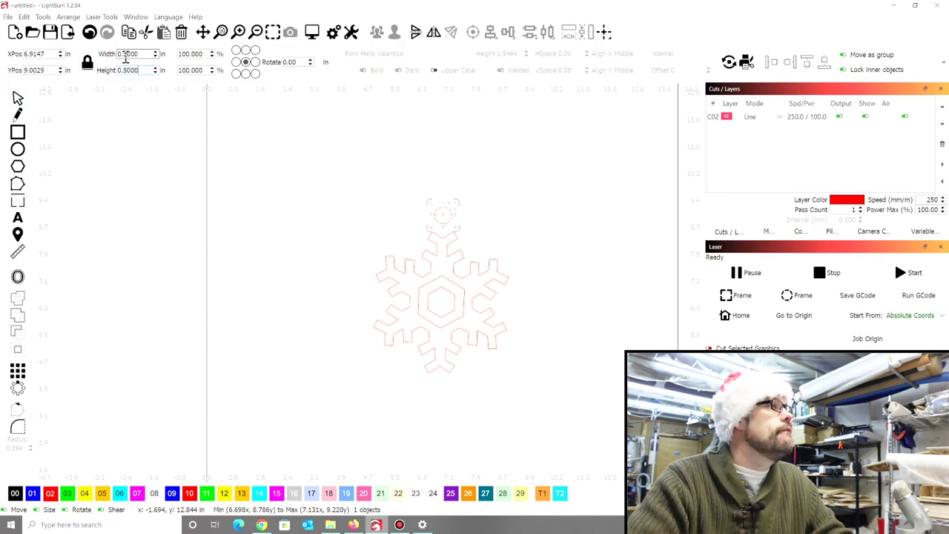
{"action": "left_click", "coordinate": [17, 277]}
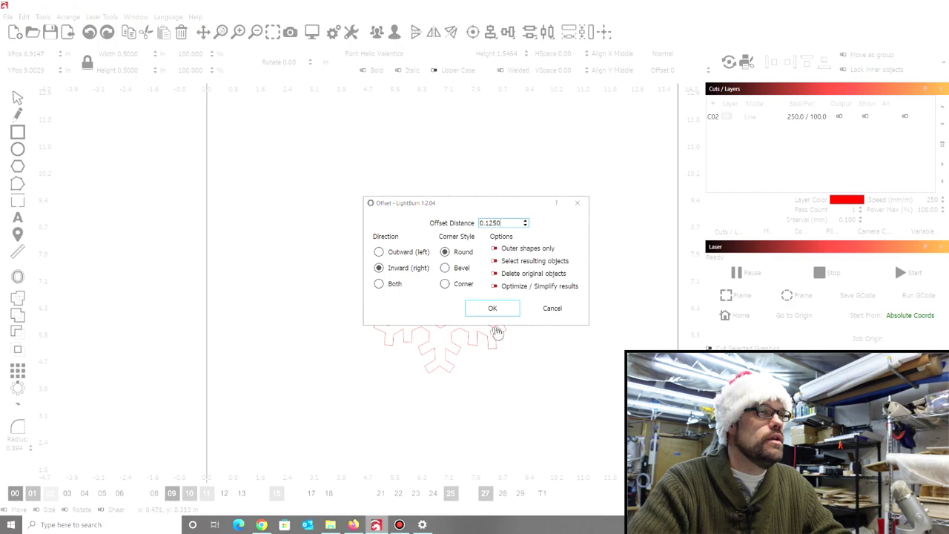
{"action": "left_click", "coordinate": [503, 310]}
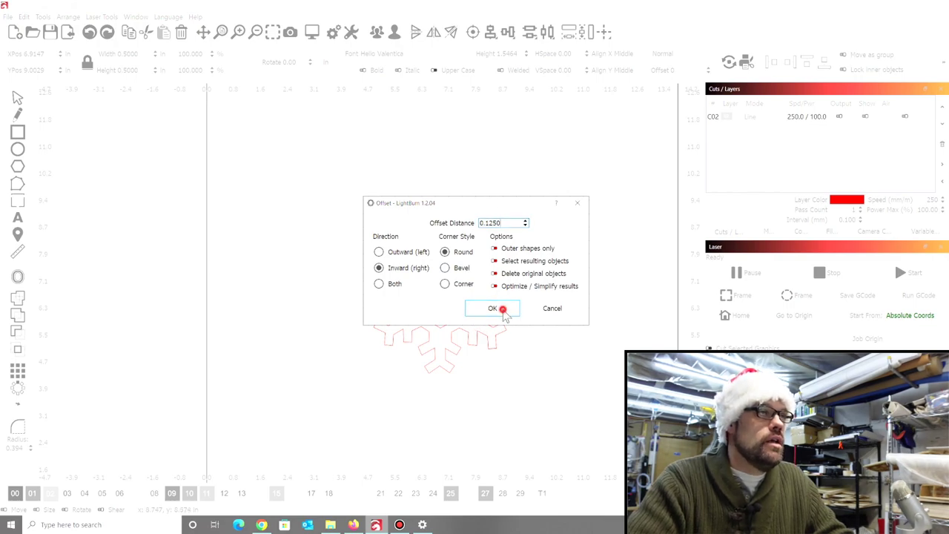
Move both loop circles down onto the snowflake's top tip
{"action": "scroll", "coordinate": [444, 215], "scroll_direction": "up", "scroll_amount": 5}
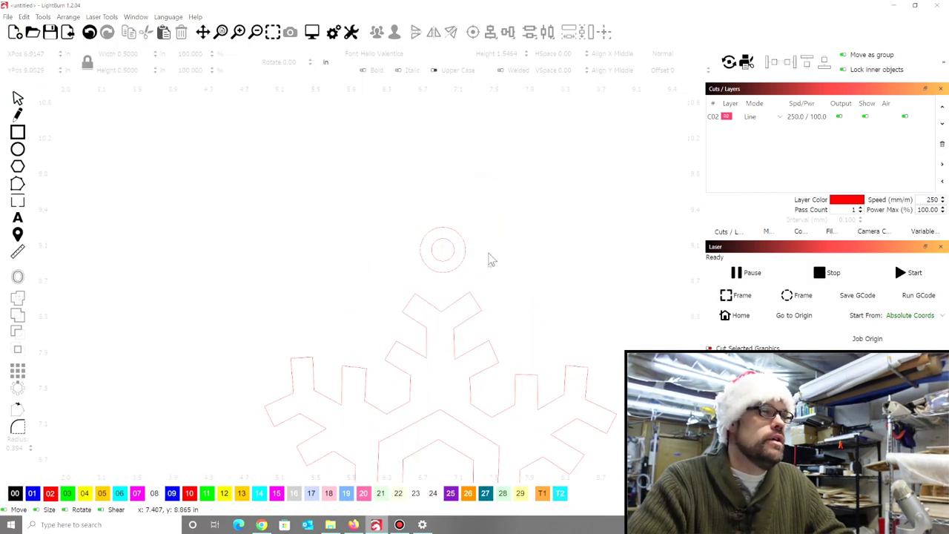
{"action": "left_click_drag", "start_coordinate": [392, 198], "coordinate": [488, 282]}
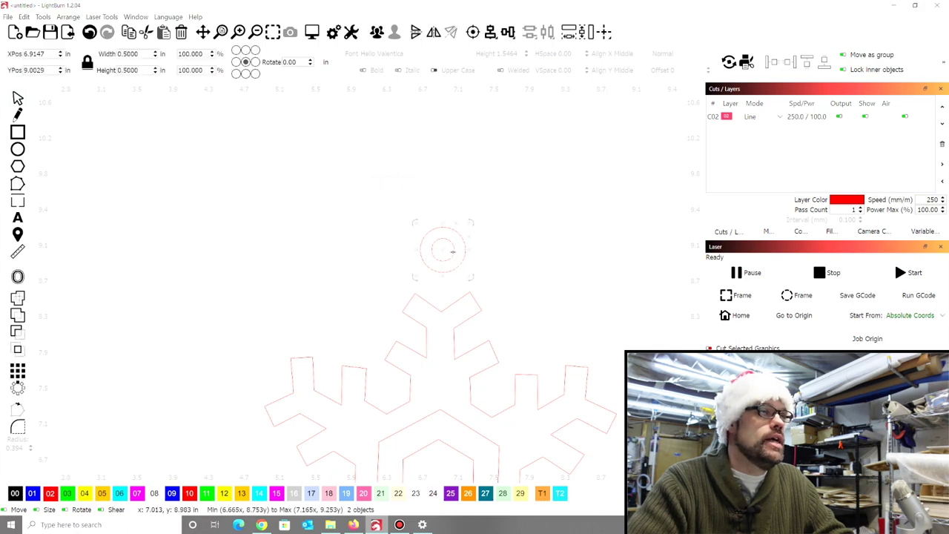
{"action": "left_click_drag", "start_coordinate": [445, 249], "coordinate": [441, 295]}
{"action": "scroll", "coordinate": [441, 333], "scroll_direction": "up", "scroll_amount": 3}
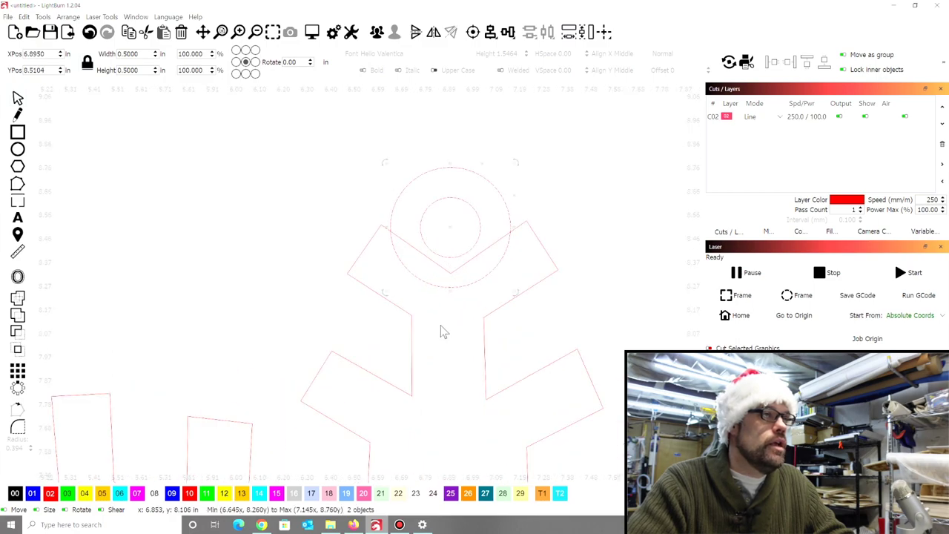
{"action": "mouse_move", "coordinate": [449, 226]}
{"action": "left_mouse_down"}
{"action": "mouse_move", "coordinate": [454, 254]}
{"action": "mouse_move", "coordinate": [455, 221]}
{"action": "left_mouse_up"}
{"action": "scroll", "coordinate": [454, 221], "scroll_direction": "up", "scroll_amount": 3}
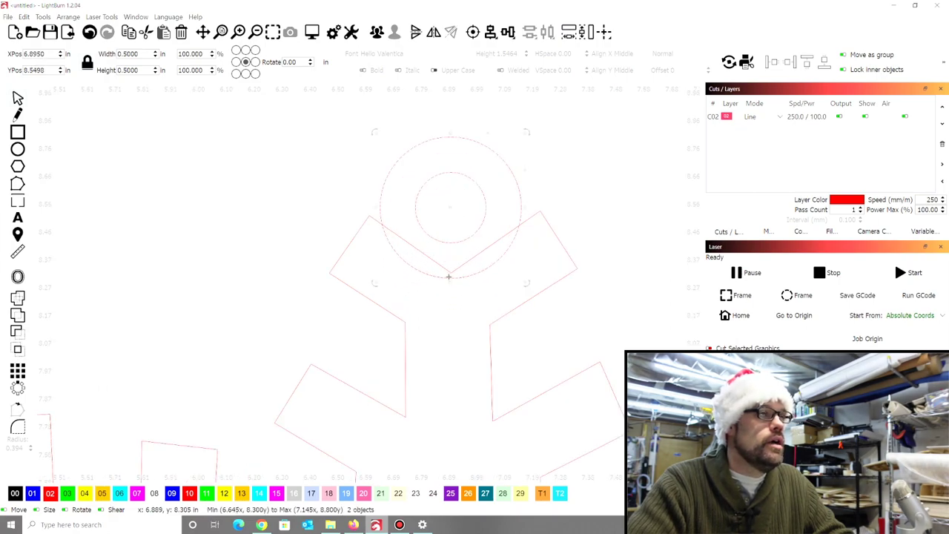
{"action": "scroll", "coordinate": [453, 241], "scroll_direction": "down", "scroll_amount": 5}
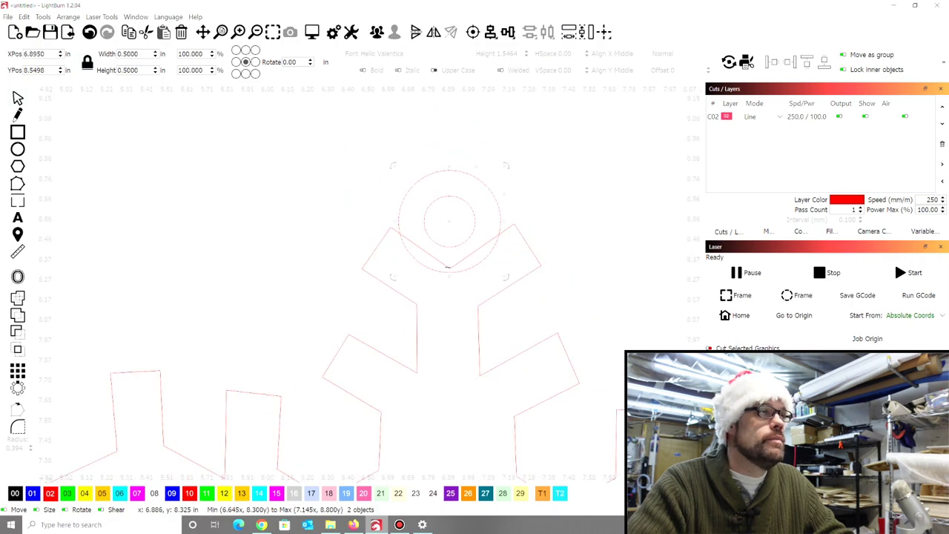
{"action": "scroll", "coordinate": [467, 236], "scroll_direction": "down", "scroll_amount": 1}
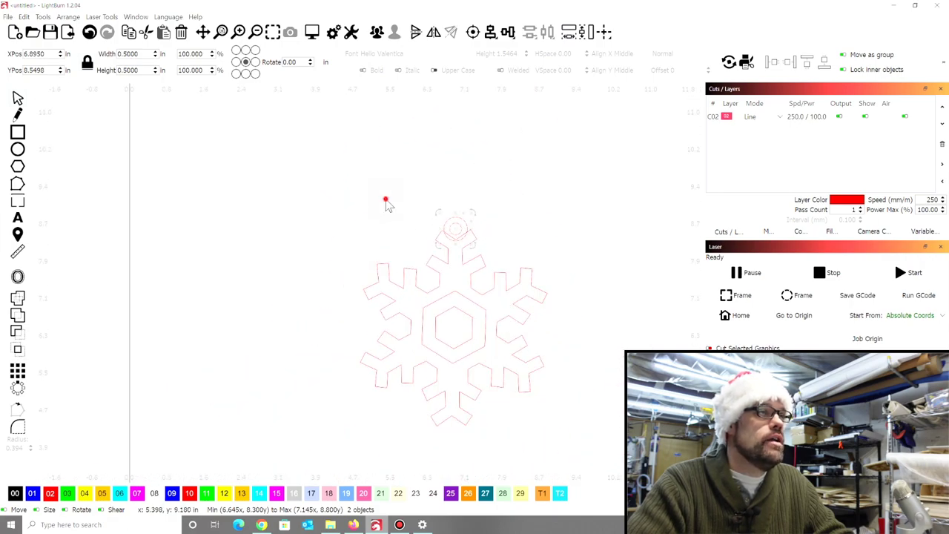
Weld all five snowflake parts into one outline and deselect it
{"action": "left_click_drag", "start_coordinate": [324, 180], "coordinate": [623, 439]}
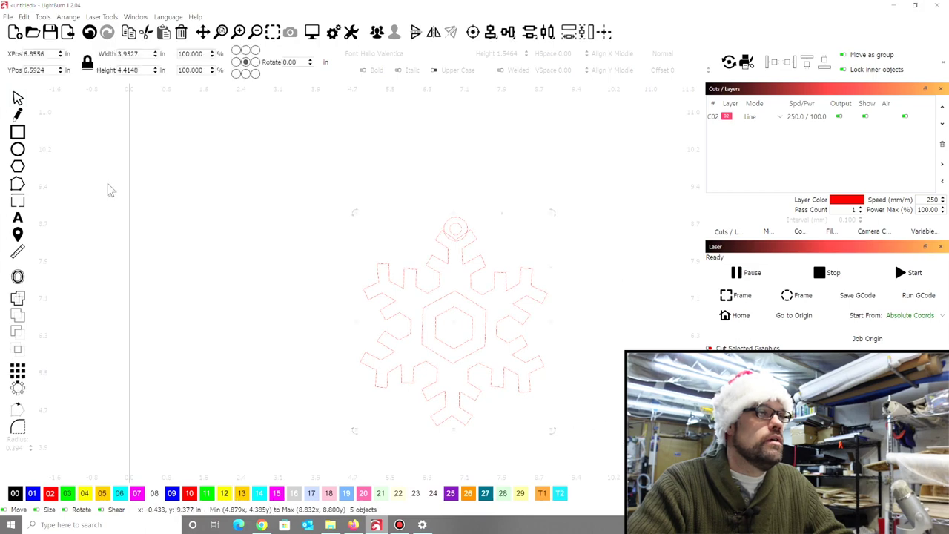
{"action": "left_click", "coordinate": [43, 17]}
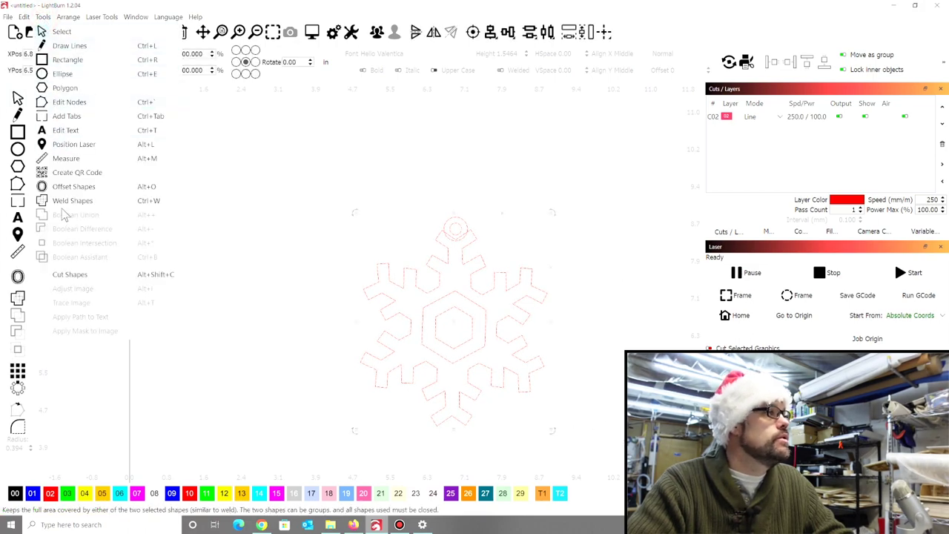
{"action": "left_click", "coordinate": [62, 200]}
{"action": "left_click", "coordinate": [491, 175]}
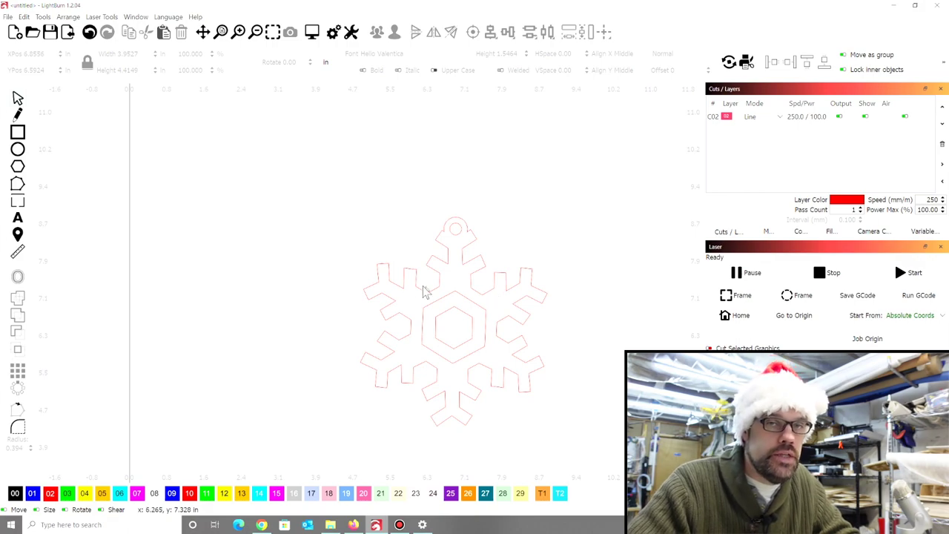
{"action": "scroll", "coordinate": [319, 244], "scroll_direction": "down", "scroll_amount": 3}
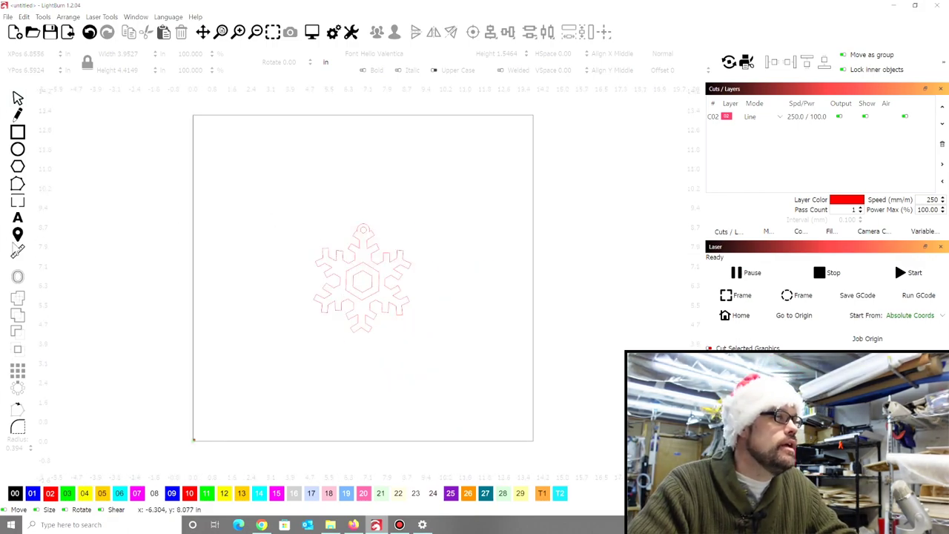
Add a text line right of the snowflake and type the person's name
{"action": "left_click", "coordinate": [18, 218]}
{"action": "left_click", "coordinate": [454, 276]}
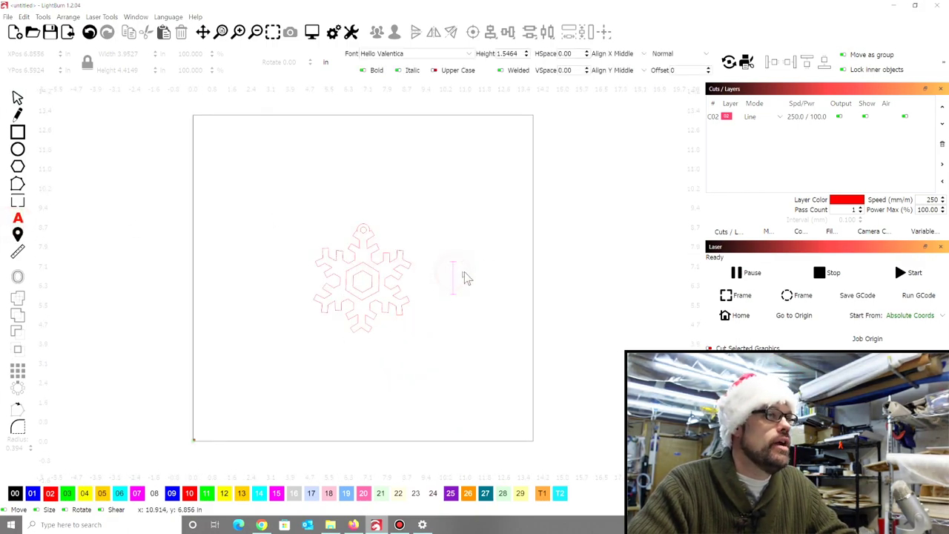
{"action": "type", "text": "Merry"}
{"action": "key", "text": "BackSpace"}
{"action": "key", "text": "BackSpace"}
{"action": "key", "text": "BackSpace"}
{"action": "key", "text": "BackSpace"}
{"action": "key", "text": "BackSpace"}
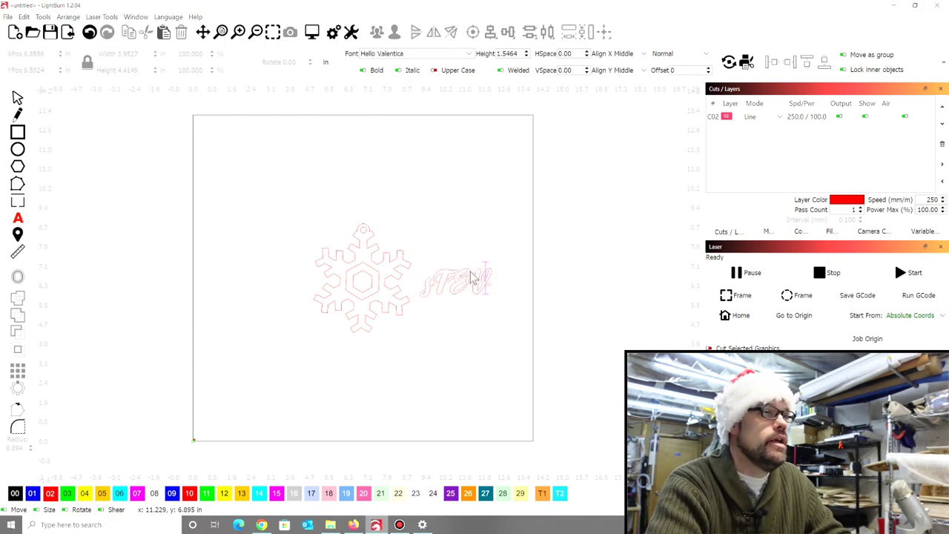
{"action": "type", "text": "Steve"}
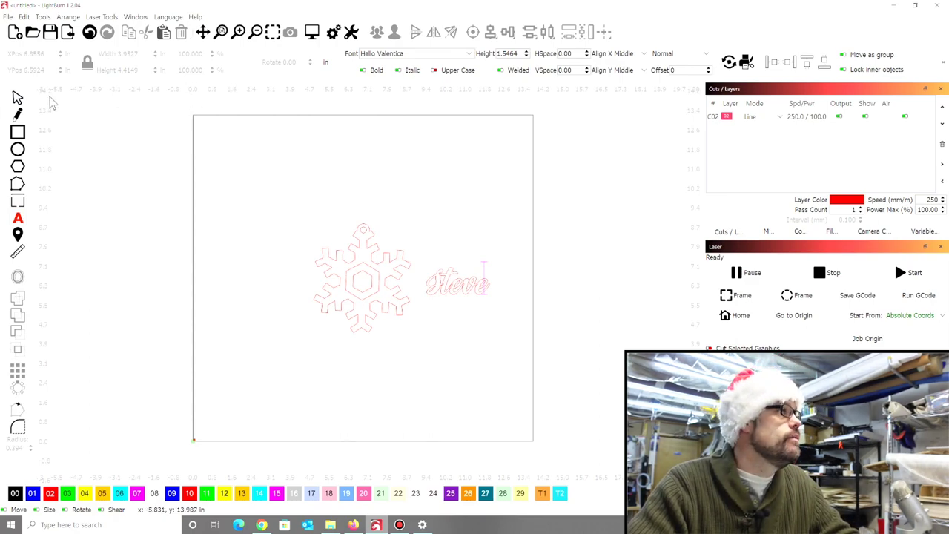
Put the name text on the blue 1/16 Balsa layer (swatch 09)
{"action": "left_click", "coordinate": [17, 97]}
{"action": "left_click_drag", "start_coordinate": [554, 262], "coordinate": [467, 296]}
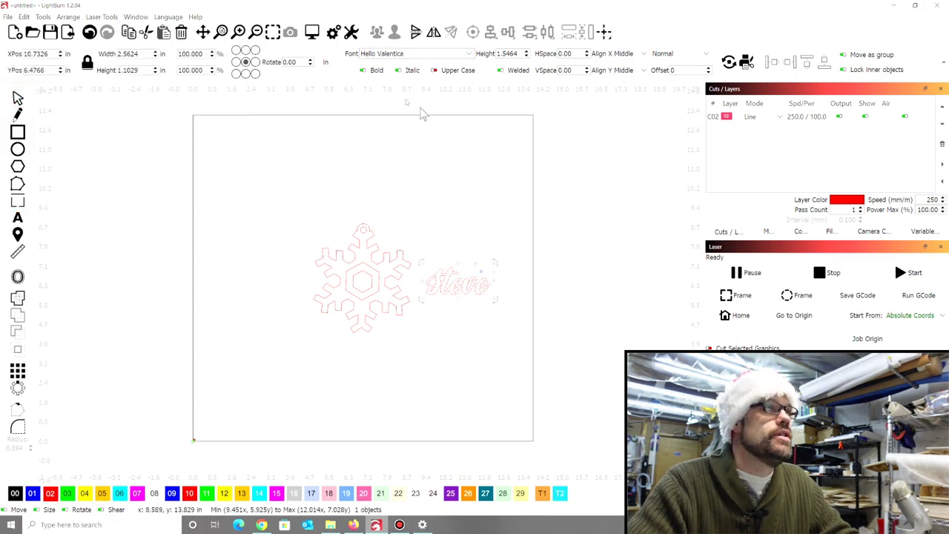
{"action": "scroll", "coordinate": [426, 302], "scroll_direction": "up", "scroll_amount": 2}
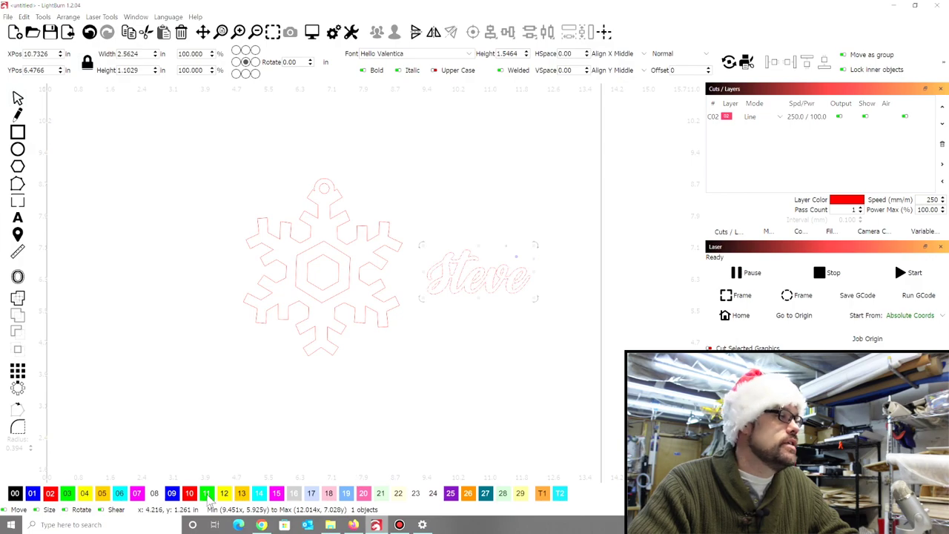
{"action": "left_click", "coordinate": [173, 494]}
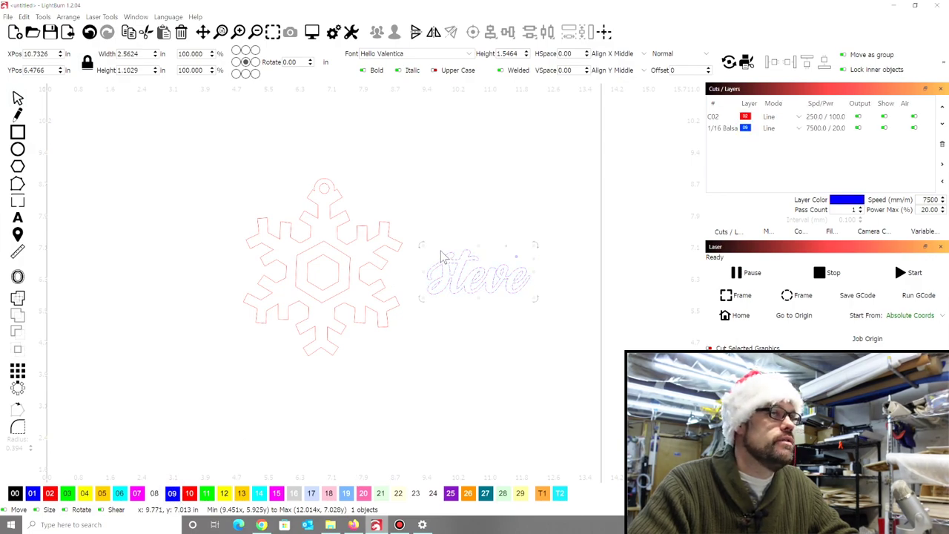
{"action": "scroll", "coordinate": [441, 255], "scroll_direction": "up", "scroll_amount": 2}
Tilt the script name upward and enlarge it across the snowflake, then move it to the snowflake's right
{"action": "left_click_drag", "start_coordinate": [493, 280], "coordinate": [269, 298]}
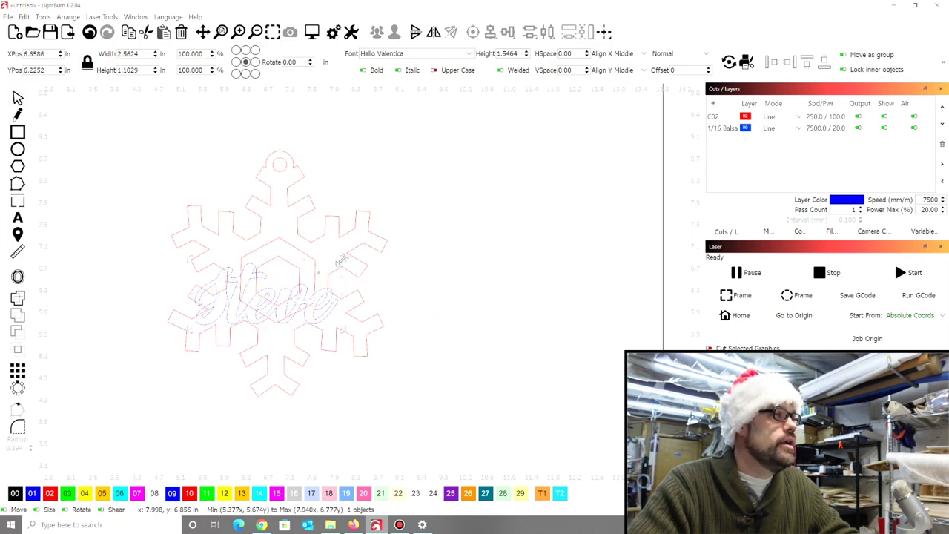
{"action": "left_click_drag", "start_coordinate": [344, 257], "coordinate": [340, 207]}
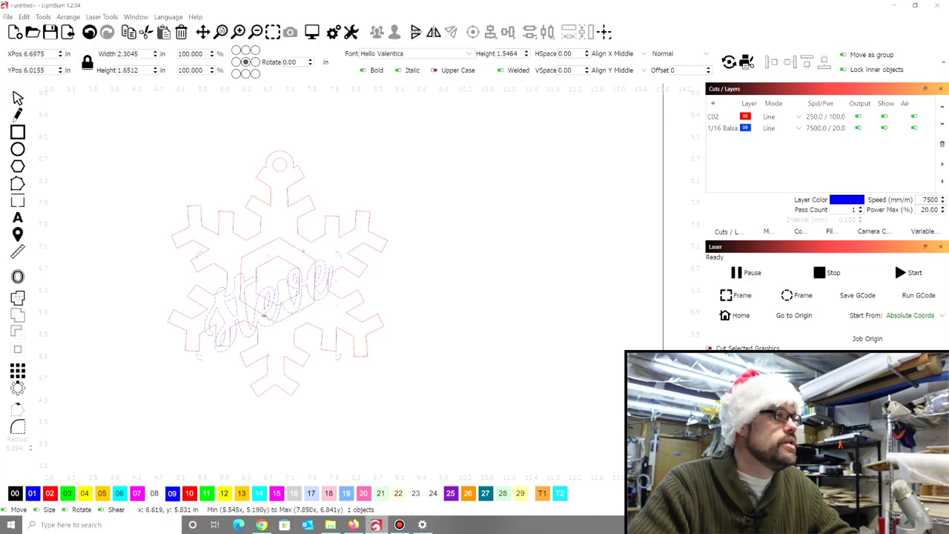
{"action": "left_click_drag", "start_coordinate": [266, 306], "coordinate": [270, 293]}
{"action": "left_click_drag", "start_coordinate": [337, 236], "coordinate": [369, 218]}
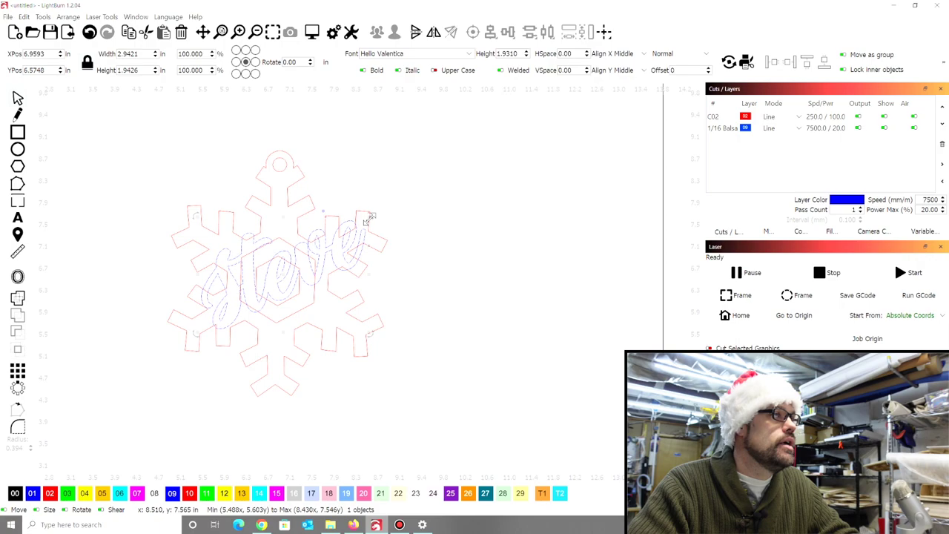
{"action": "left_click_drag", "start_coordinate": [370, 216], "coordinate": [369, 218]}
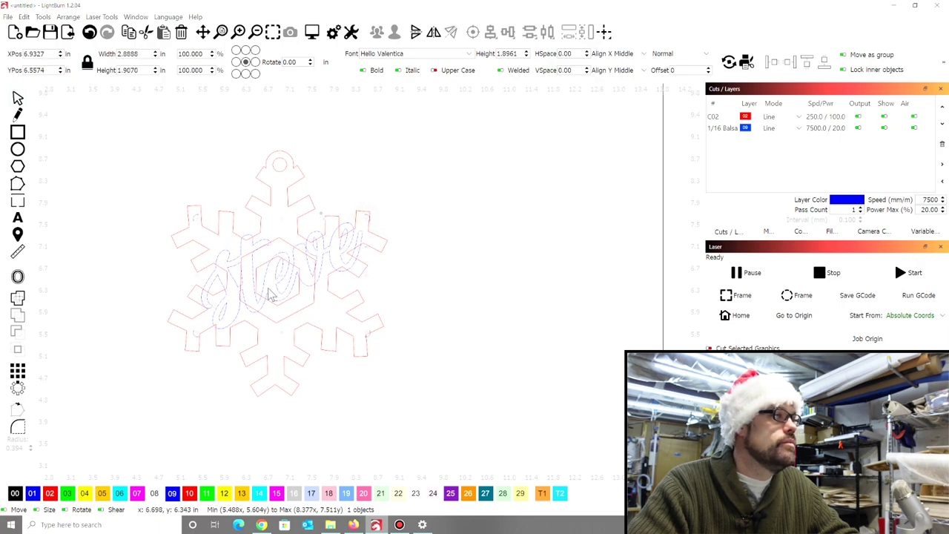
{"action": "left_click_drag", "start_coordinate": [282, 274], "coordinate": [276, 279]}
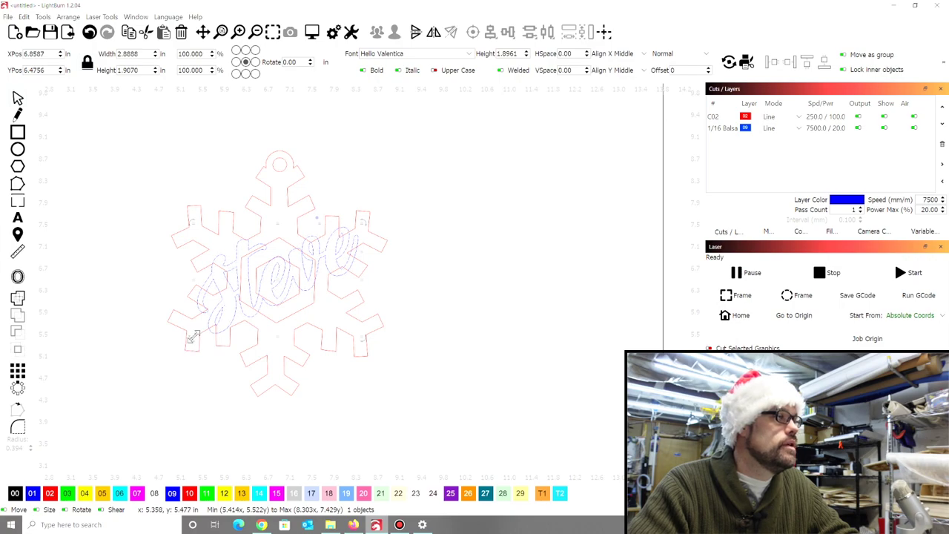
{"action": "left_click_drag", "start_coordinate": [192, 338], "coordinate": [183, 343]}
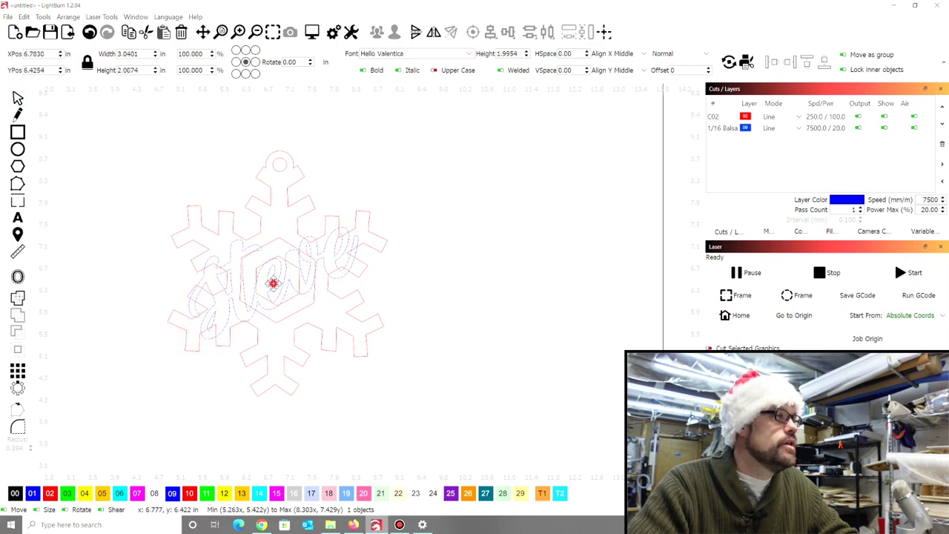
{"action": "left_click_drag", "start_coordinate": [274, 283], "coordinate": [277, 290]}
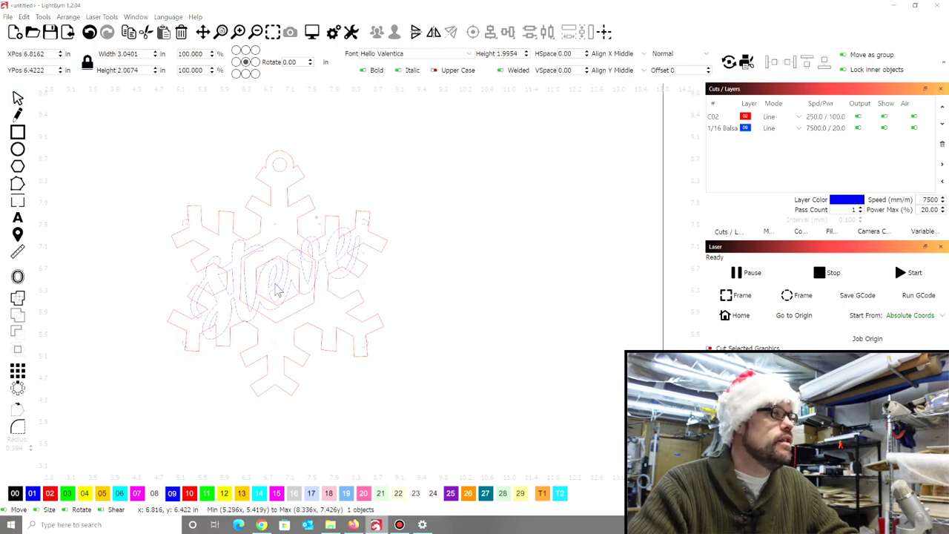
{"action": "left_click_drag", "start_coordinate": [278, 290], "coordinate": [491, 284]}
{"action": "left_click", "coordinate": [544, 319]}
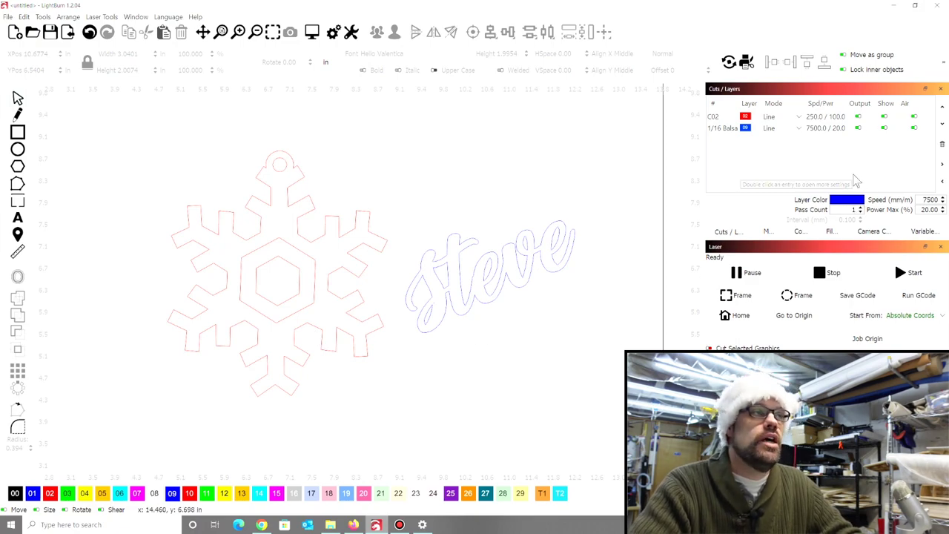
{"action": "left_click", "coordinate": [858, 116]}
{"action": "left_click", "coordinate": [859, 129]}
{"action": "left_click", "coordinate": [858, 117]}
{"action": "left_click", "coordinate": [859, 128]}
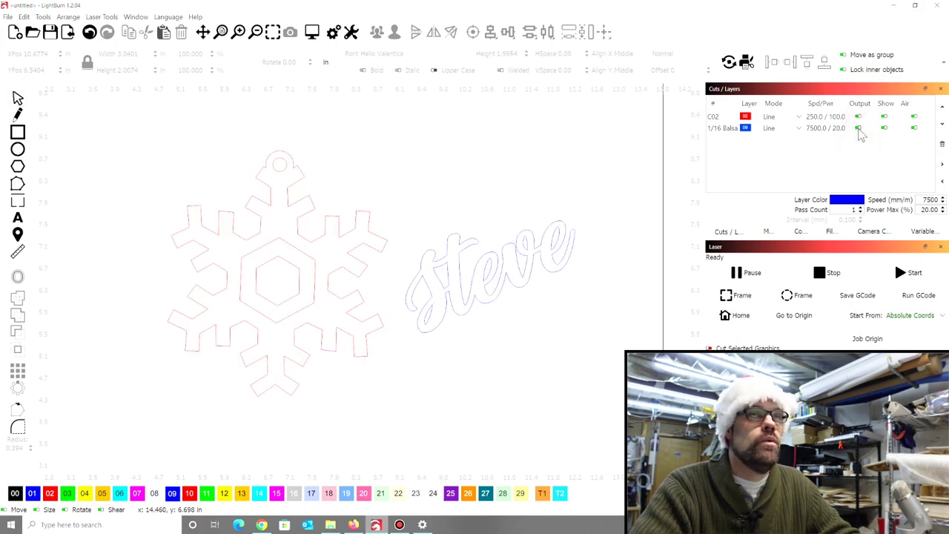